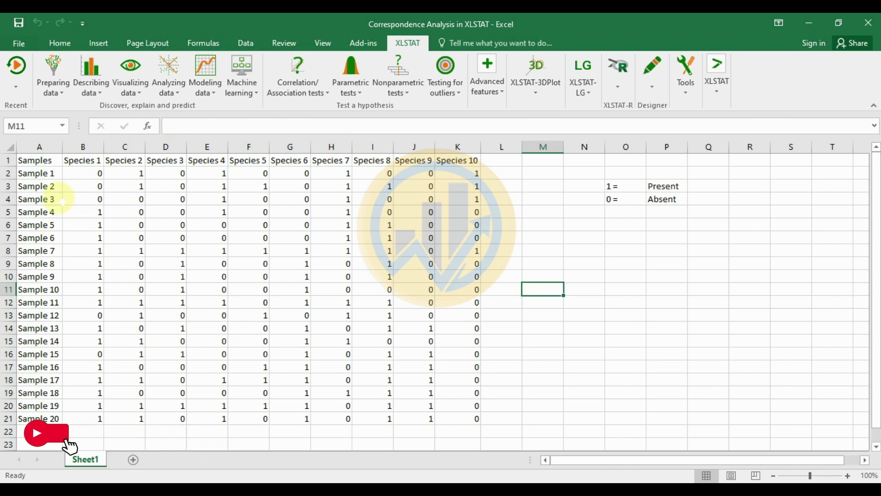
Inspect the sample names, species headers and Present/Absent legend cells on Sheet1.
left_click_drag(38, 160, 53, 424)
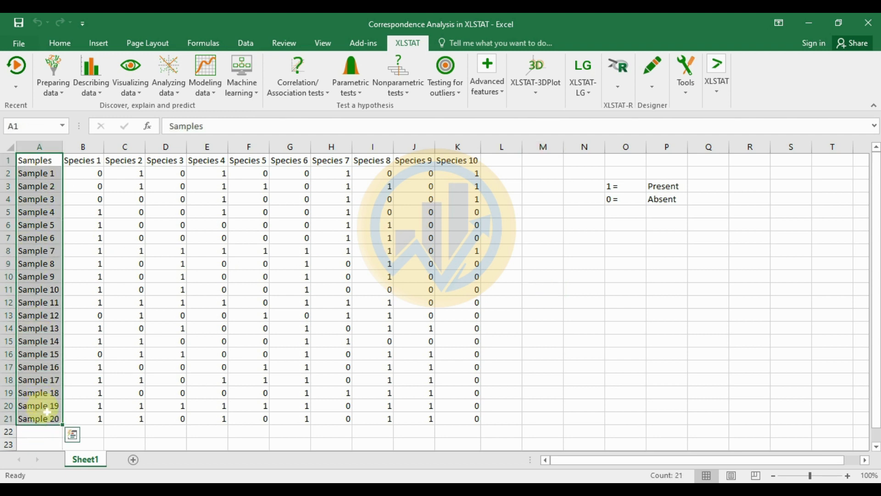
left_click_drag(85, 161, 472, 173)
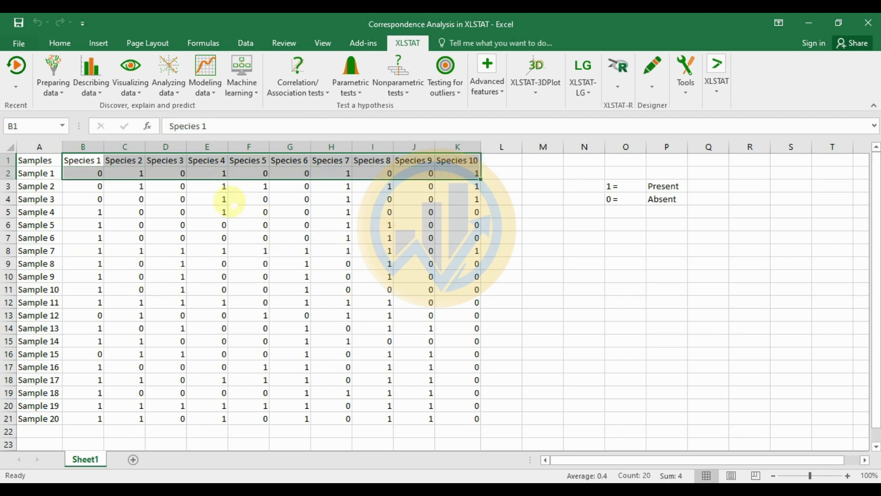
left_click(218, 189)
left_click(664, 187)
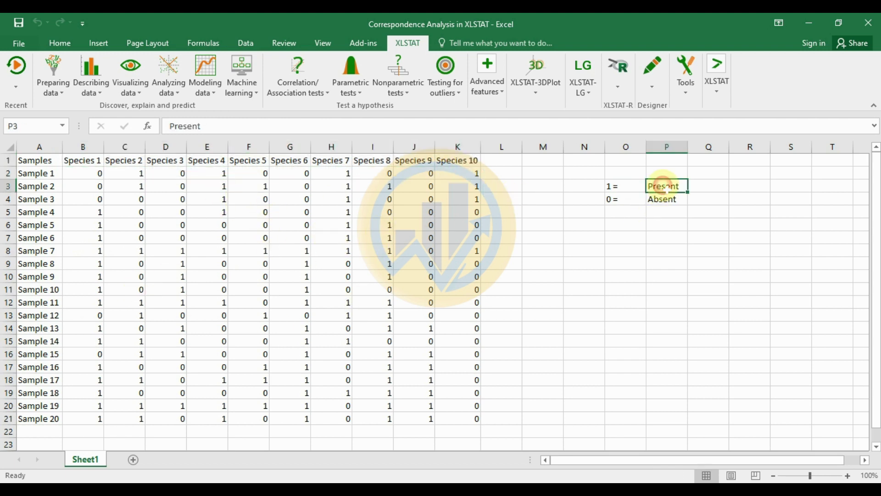
left_click(431, 202)
left_click(645, 202)
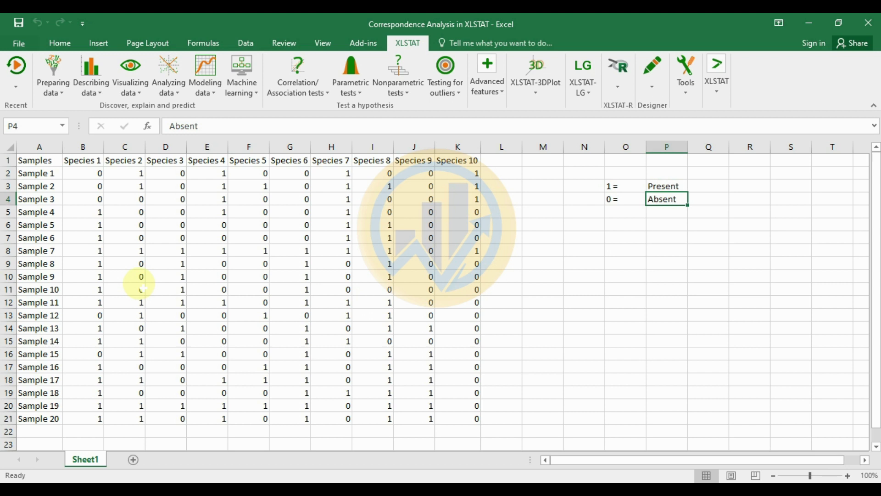
Start an XLSTAT Correspondence Analysis on Sheet1!$A:$K as a two-way table and view its options.
left_click(178, 92)
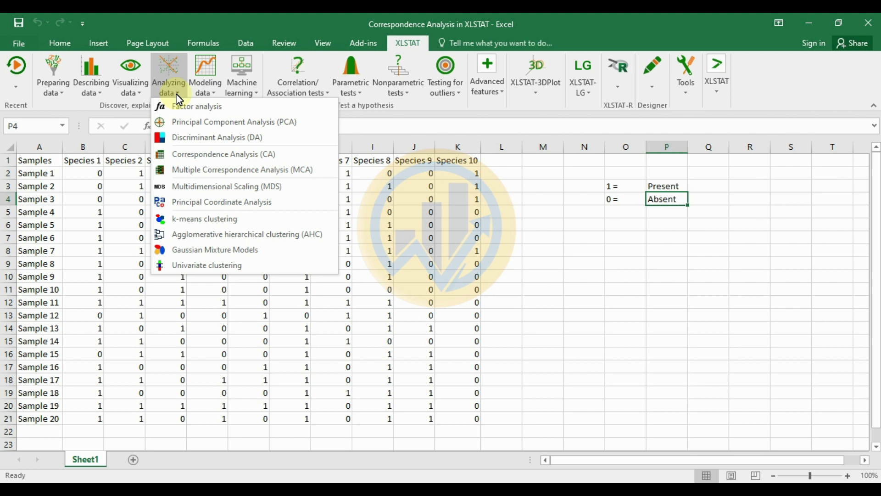
left_click(184, 155)
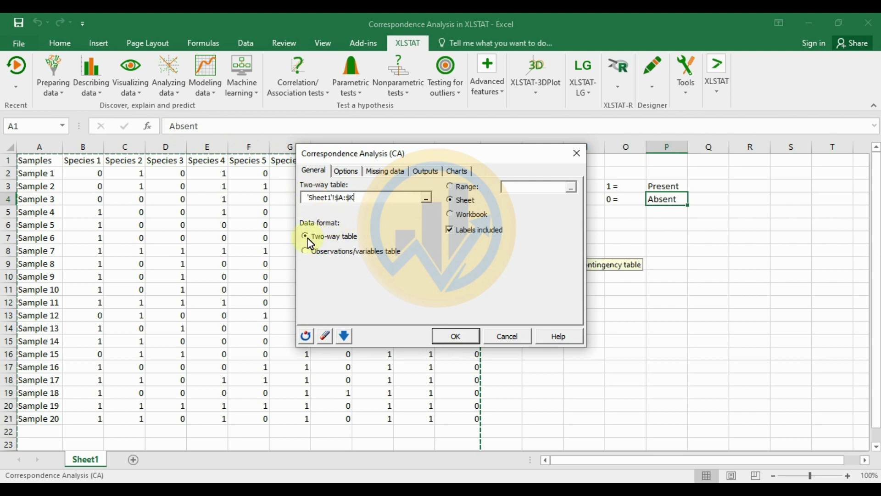
left_click(430, 201)
left_click_drag(40, 147, 459, 148)
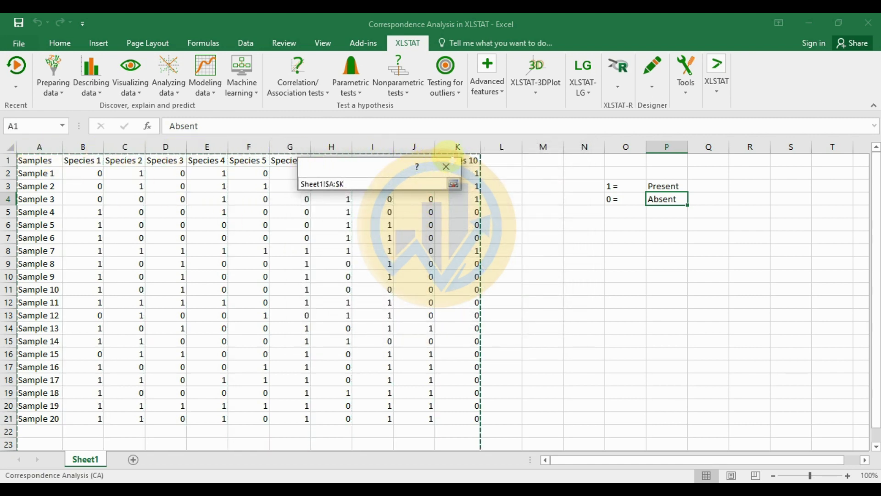
left_click(453, 185)
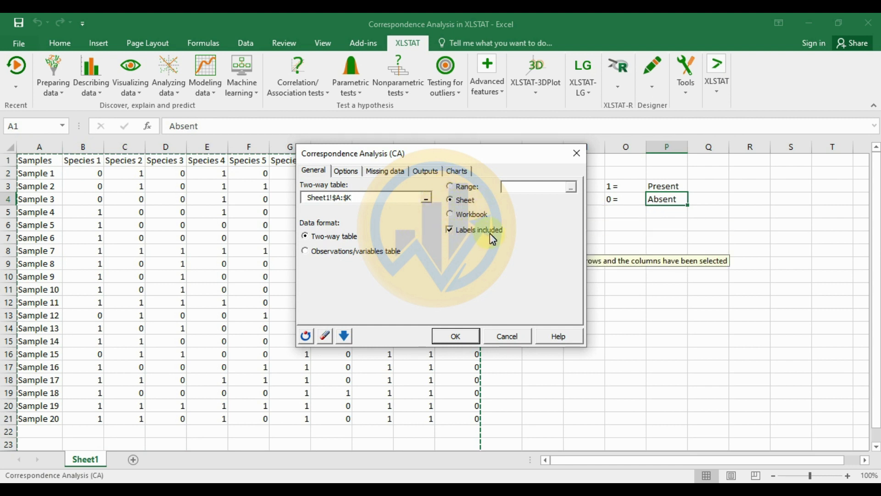
left_click(350, 171)
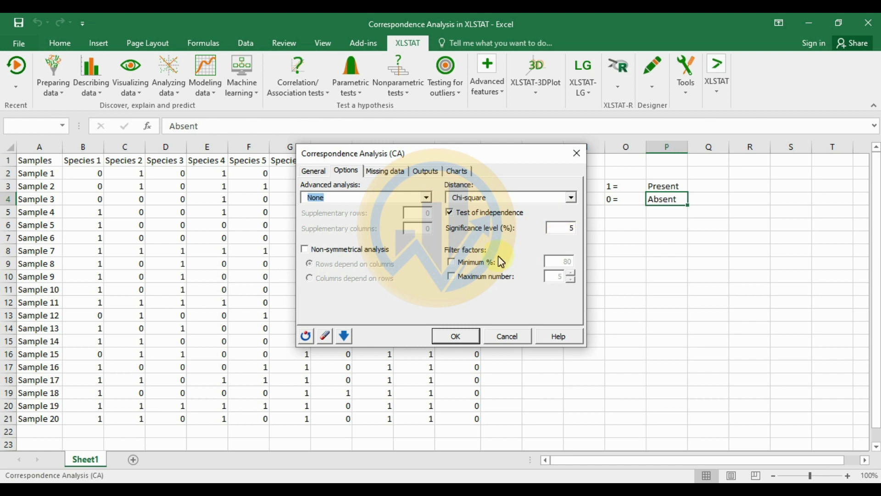
Check the Missing data, Outputs and Charts settings, then launch the Correspondence Analysis.
left_click(388, 173)
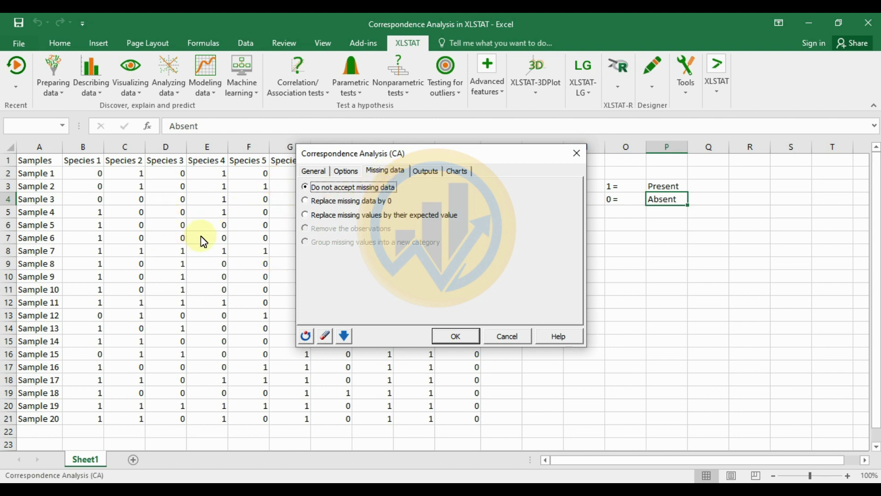
left_click(423, 174)
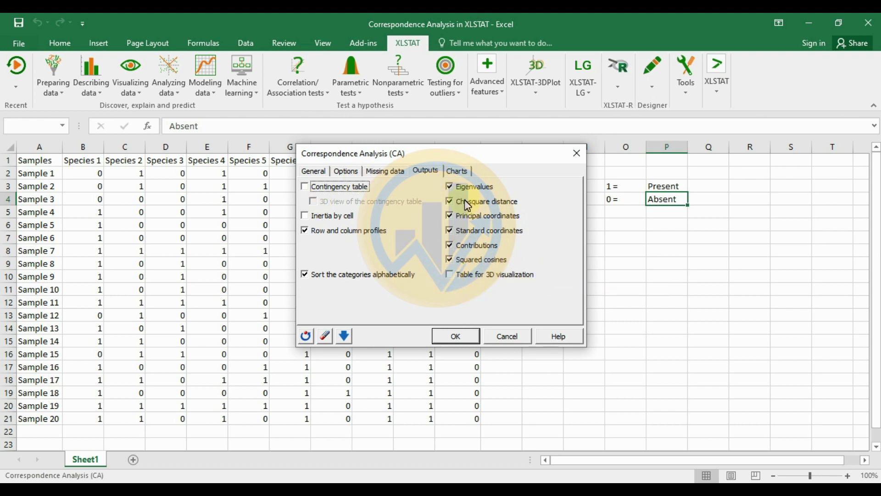
left_click(457, 171)
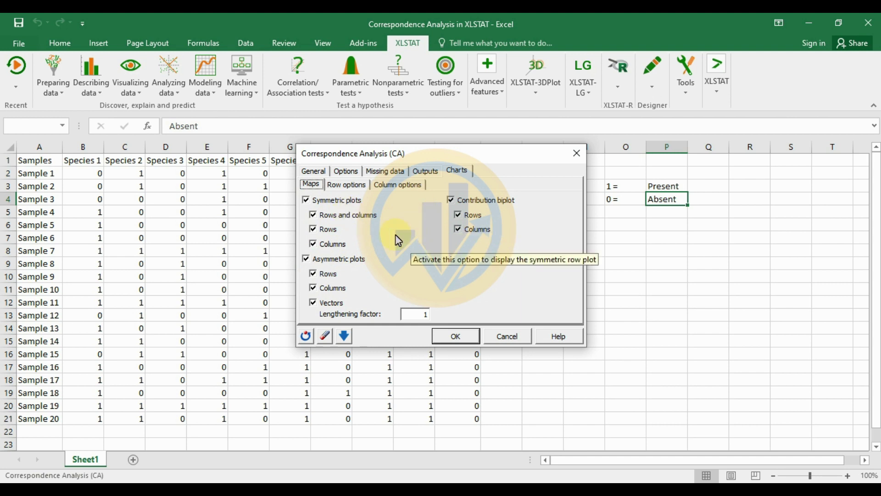
left_click(464, 338)
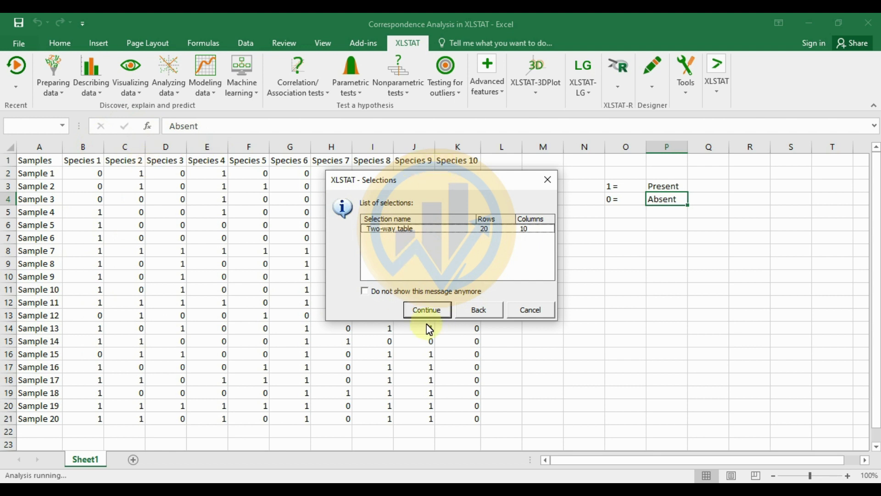
Confirm the 20-row by 10-column table and accept the plot axes to generate the CA sheet.
left_click(433, 310)
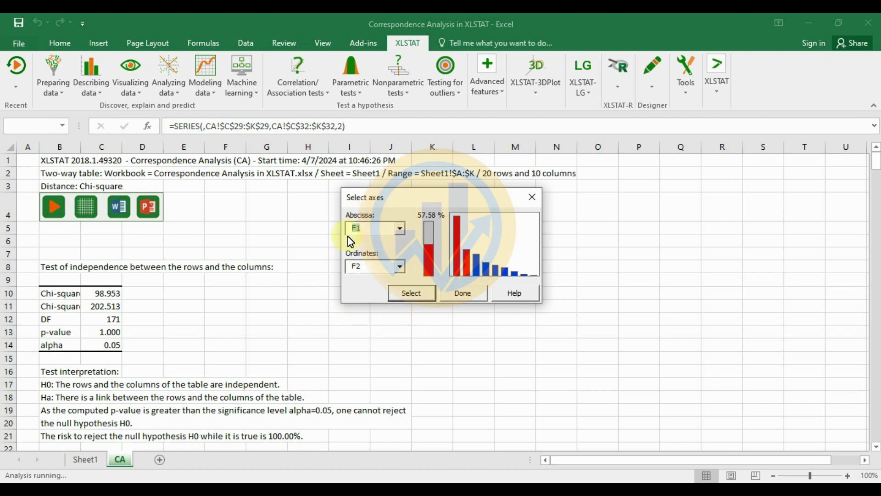
left_click(468, 295)
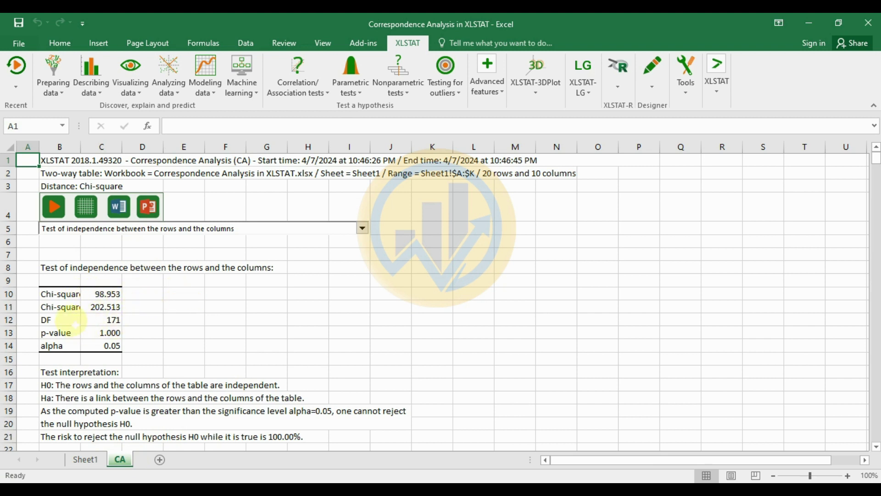
Widen column B for the chi-square labels and scroll to the eigenvalues (F1 39.897%, F2 17.681%).
scroll(64, 307, "down", 1)
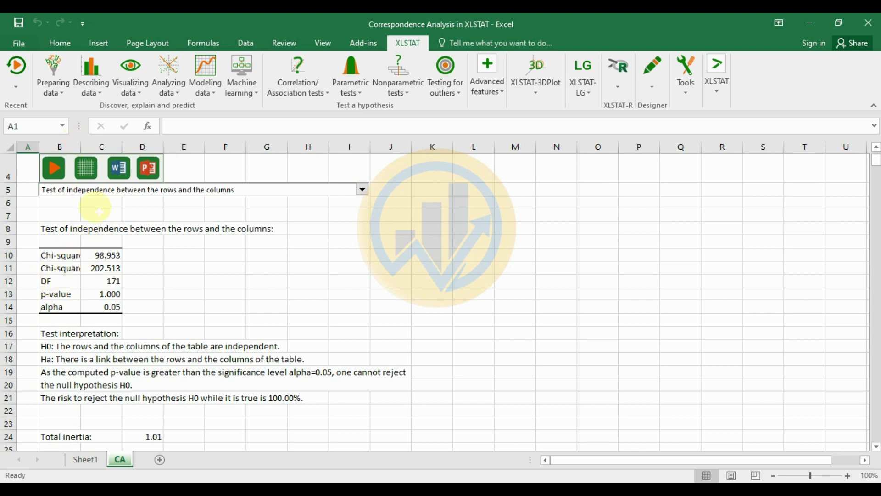
left_click_drag(81, 146, 155, 145)
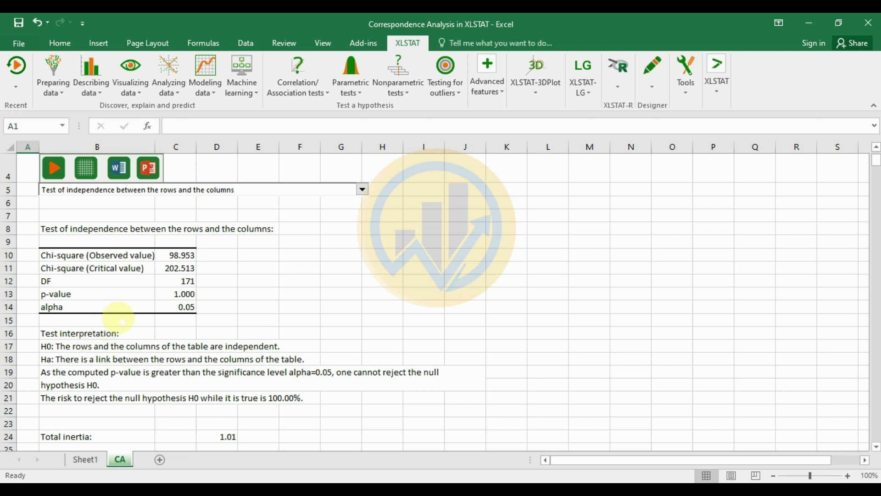
scroll(115, 314, "down", 1)
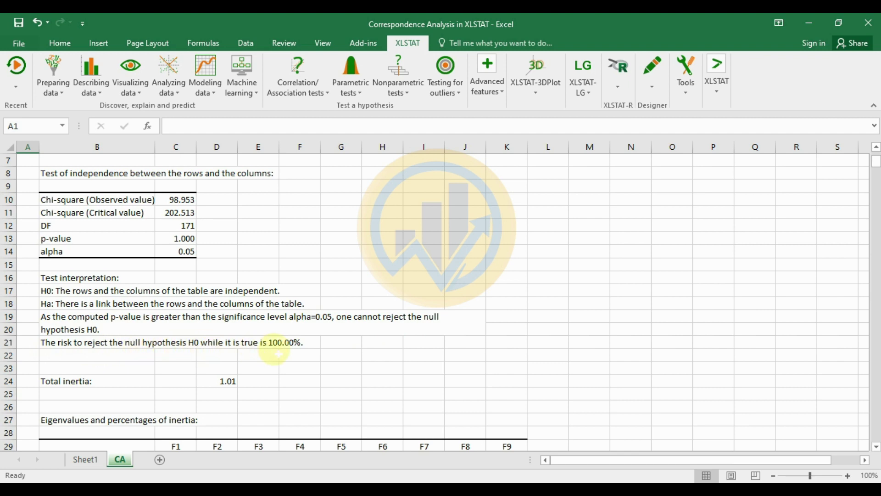
scroll(276, 351, "down", 1)
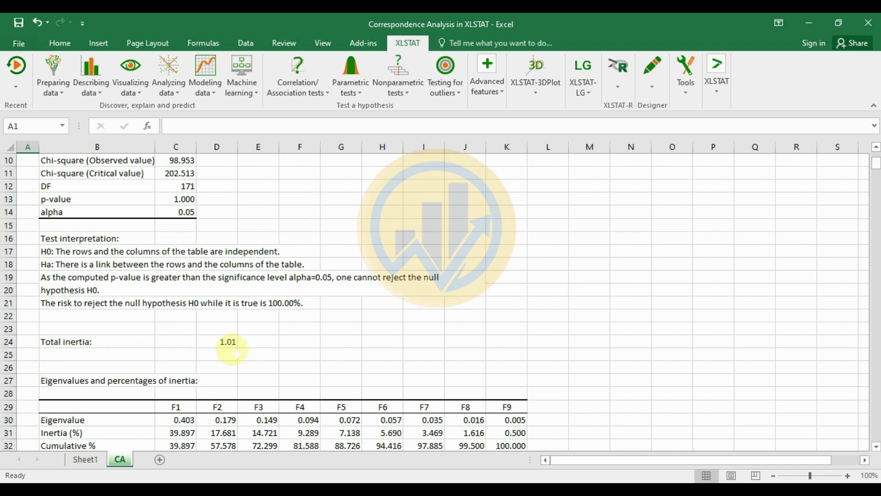
scroll(252, 348, "down", 2)
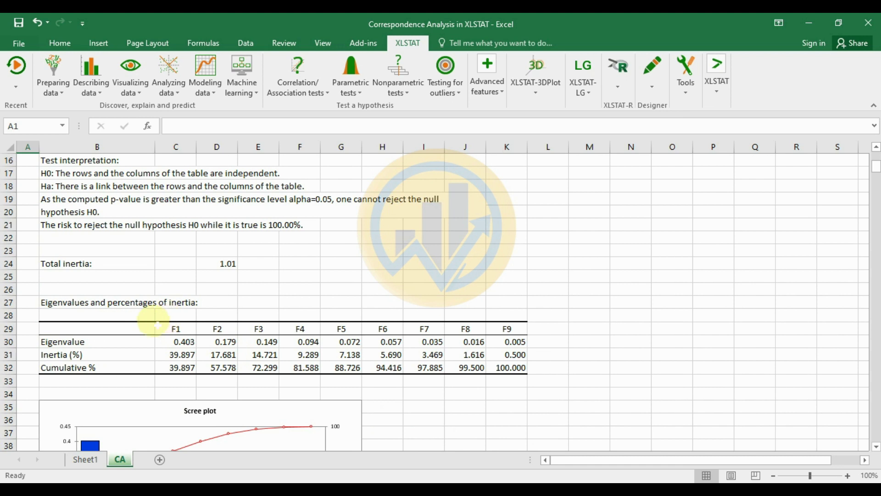
scroll(147, 320, "down", 1)
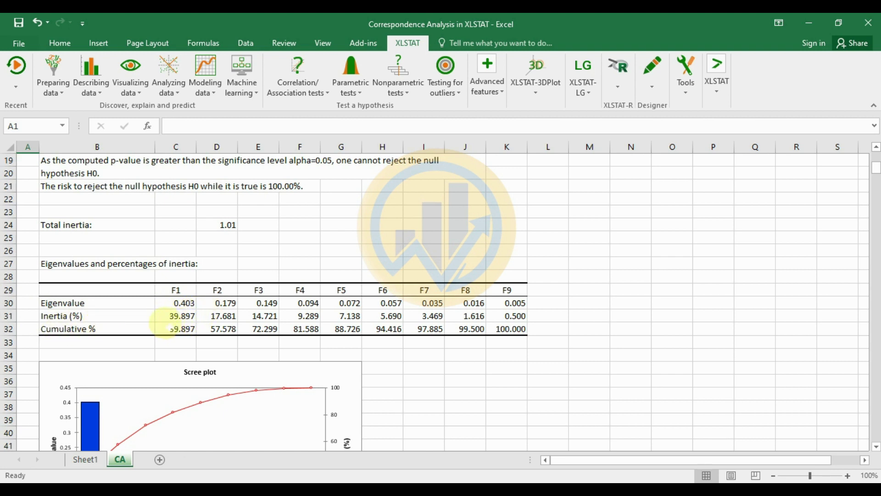
scroll(168, 321, "down", 1)
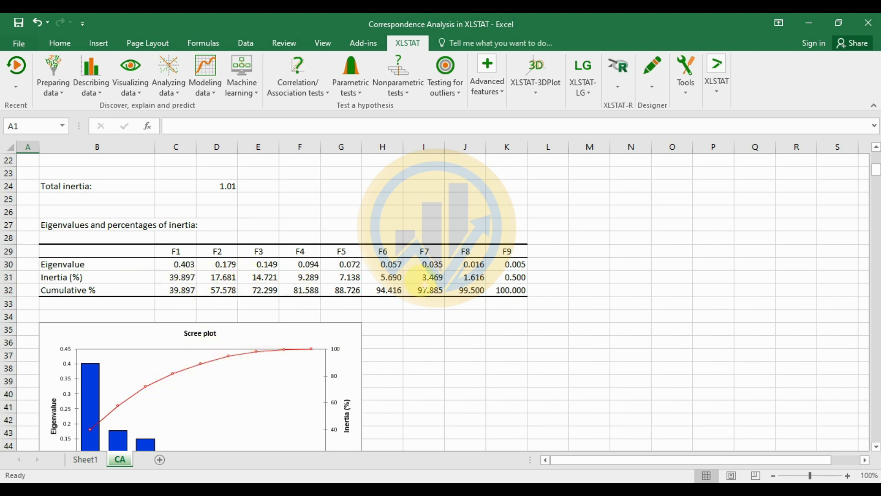
scroll(251, 286, "down", 1)
scroll(251, 285, "down", 3)
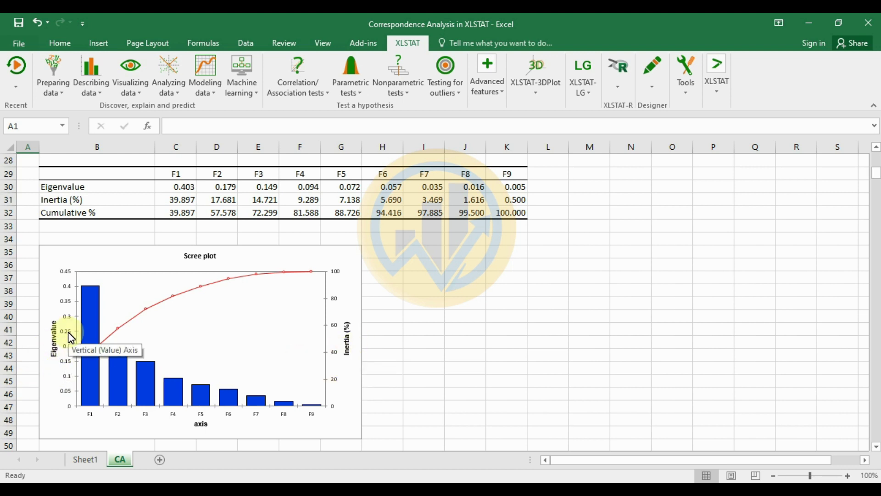
mouse_move(93, 316)
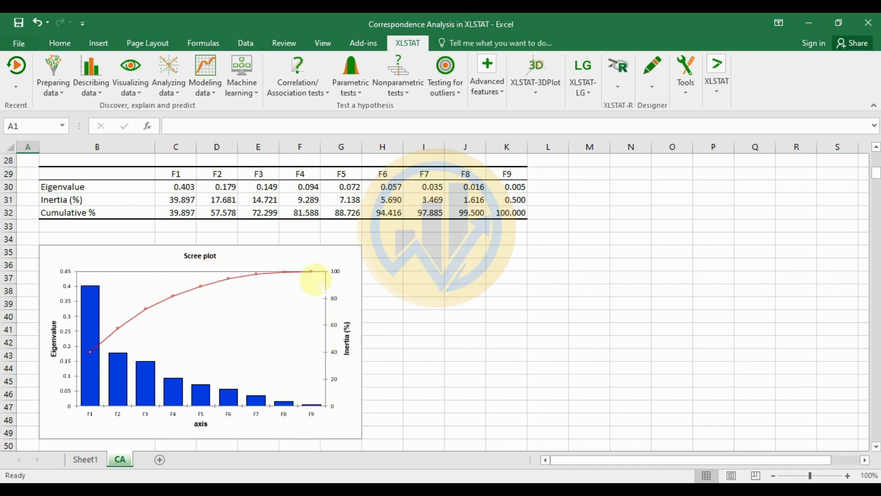
mouse_move(313, 275)
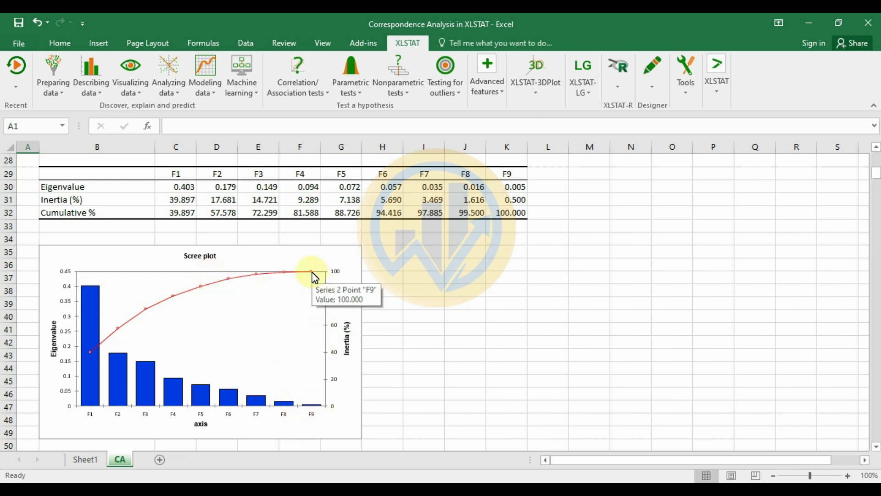
scroll(446, 299, "down", 3)
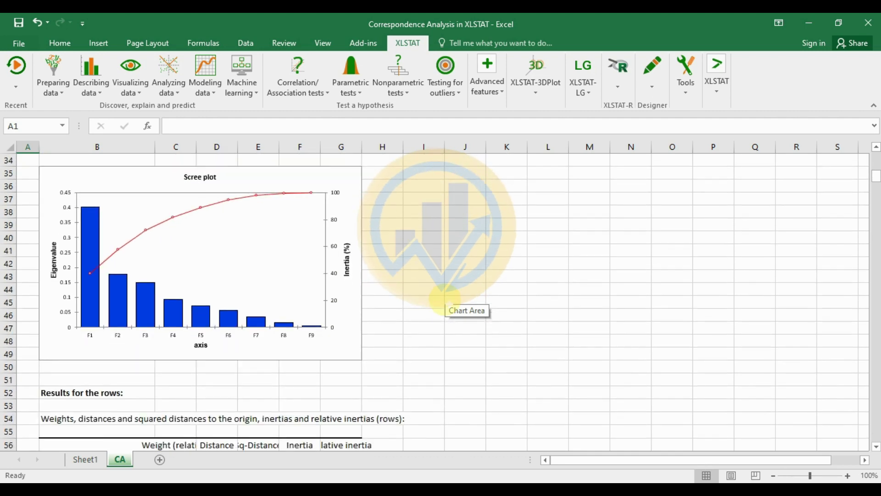
Scroll to the rows results table and widen column E so its header is readable.
scroll(444, 299, "down", 1)
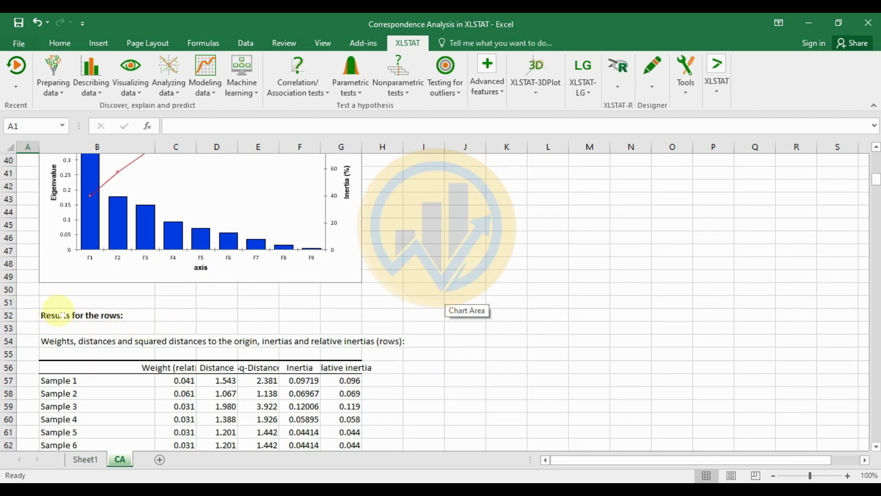
scroll(78, 314, "down", 1)
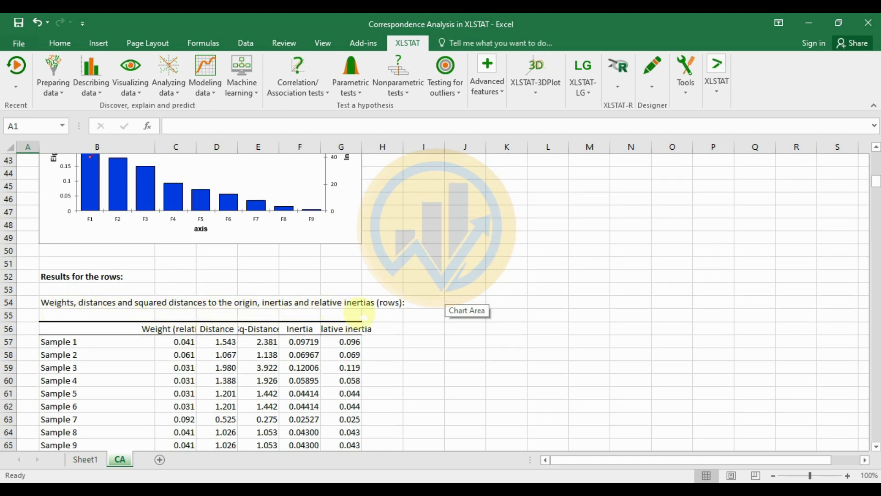
scroll(418, 316, "down", 2)
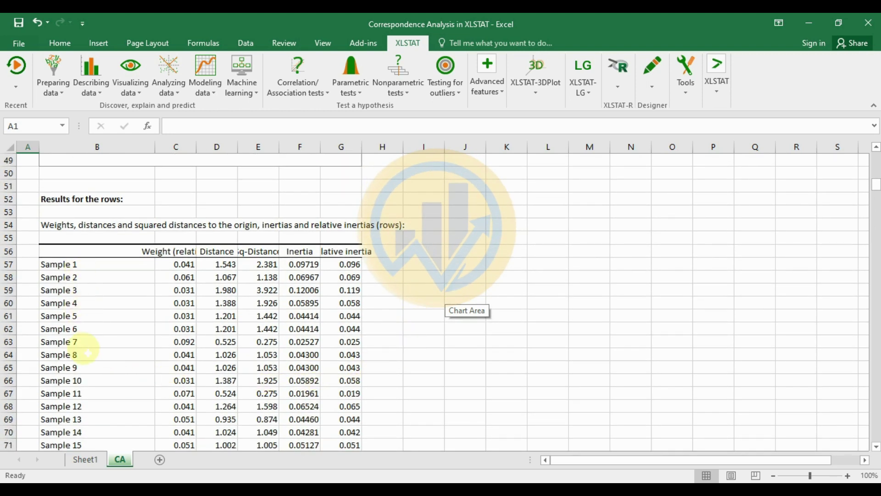
scroll(88, 351, "down", 2)
scroll(88, 353, "up", 1)
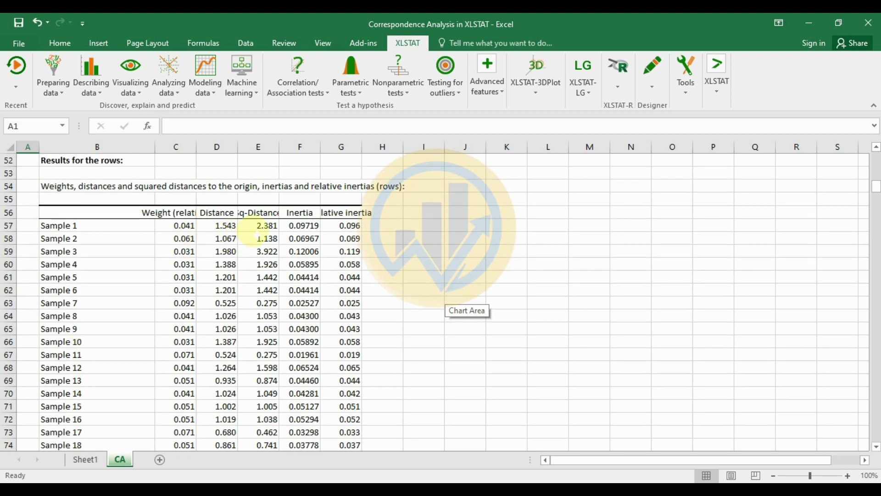
mouse_move(279, 147)
left_mouse_down()
mouse_move(306, 147)
mouse_move(279, 148)
mouse_move(296, 148)
left_mouse_up()
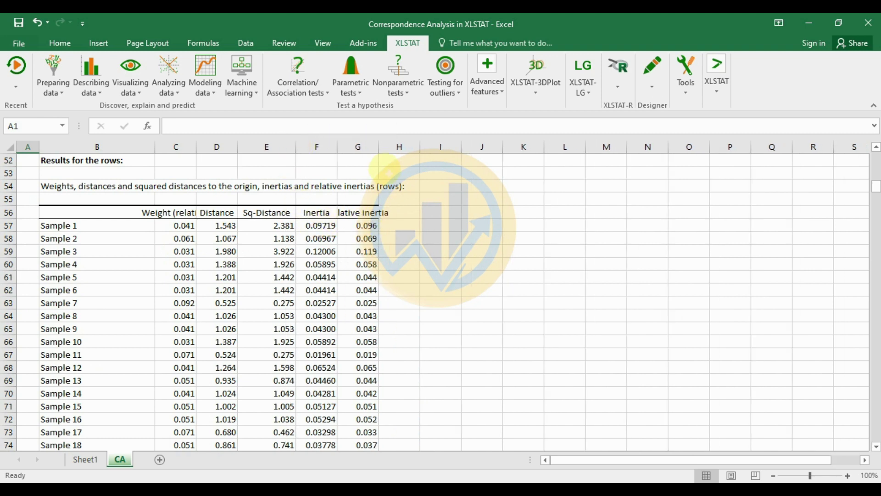
Widen column G to 10.00 so Relative inertia fits, and review Samples 1–20.
left_click_drag(381, 156, 406, 147)
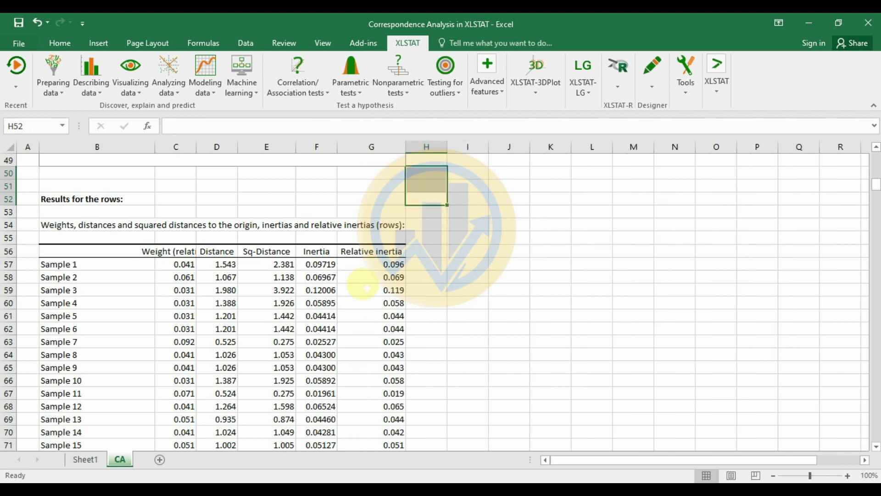
scroll(426, 303, "down", 2)
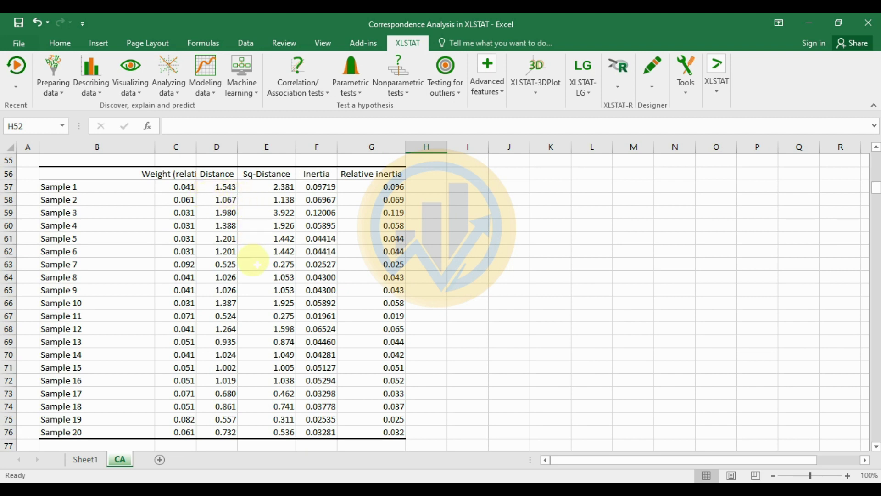
scroll(253, 264, "up", 1)
scroll(253, 265, "down", 5)
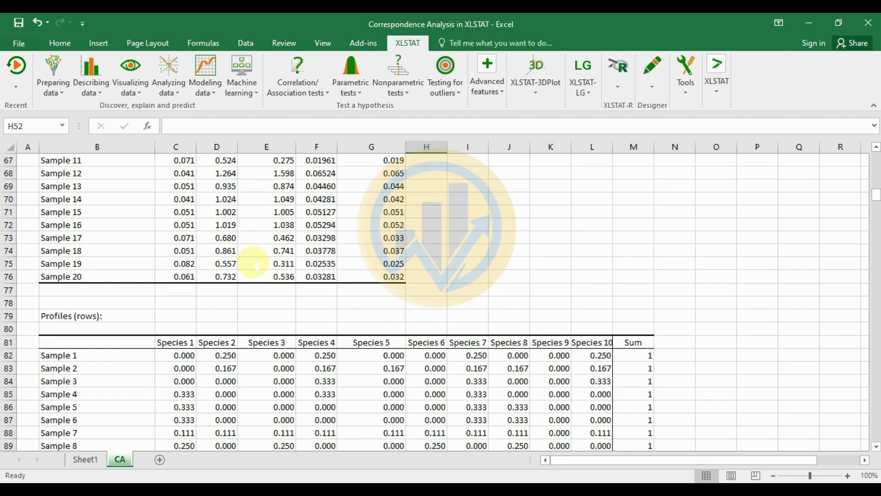
Scroll through the Profiles (rows) table and its Mean row.
scroll(252, 262, "down", 2)
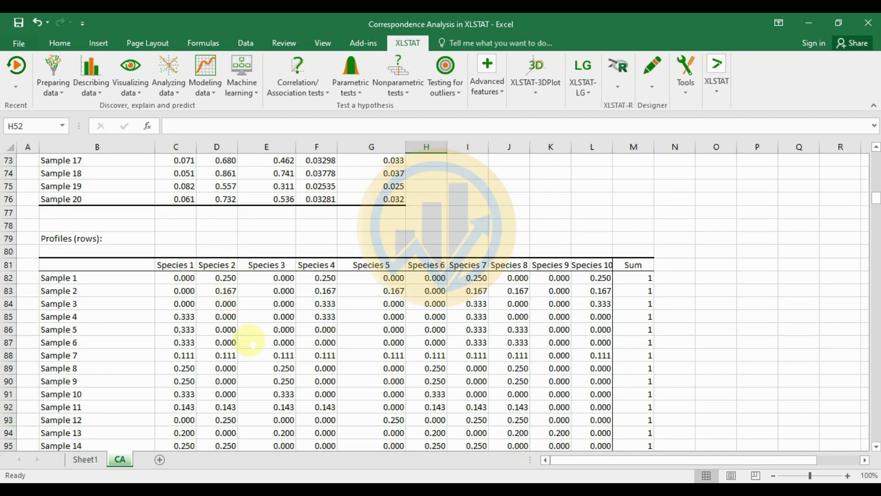
scroll(358, 306, "down", 2)
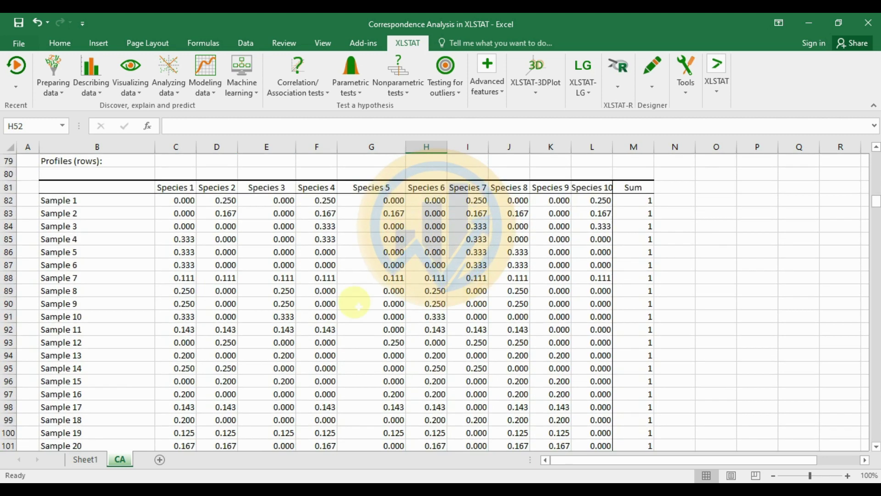
scroll(134, 276, "down", 2)
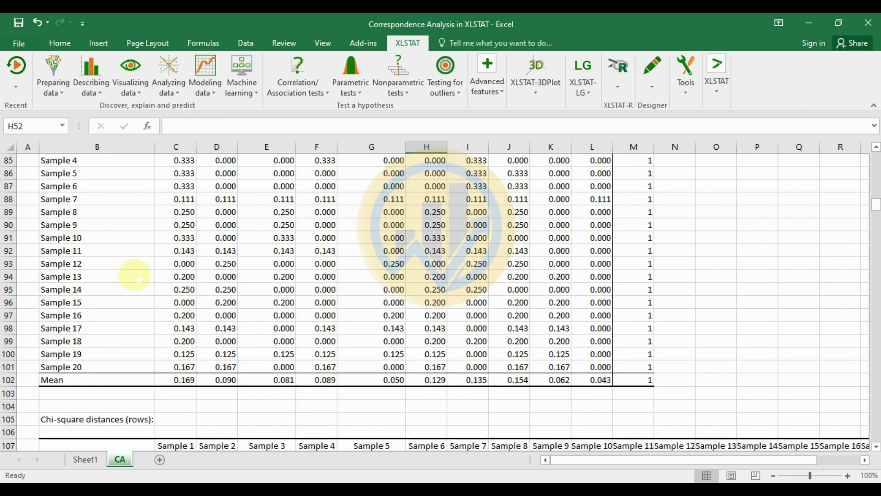
scroll(134, 277, "up", 1)
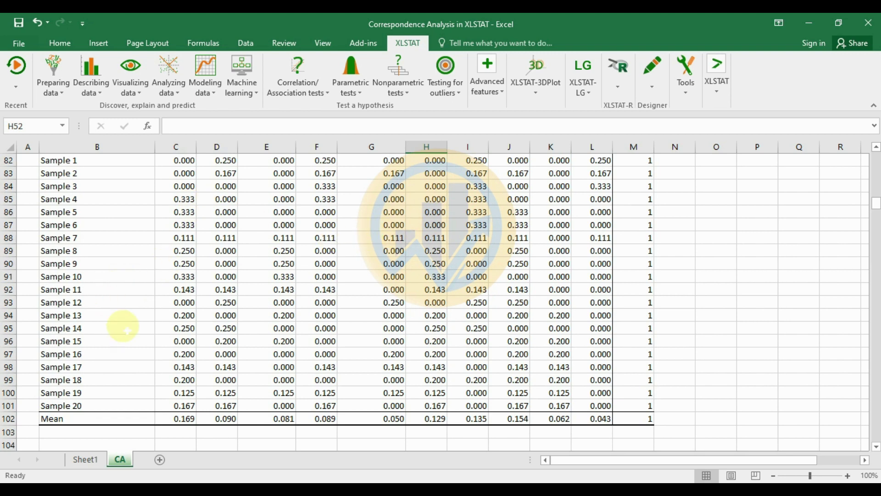
scroll(178, 377, "up", 1)
scroll(179, 378, "down", 1)
scroll(183, 380, "down", 1)
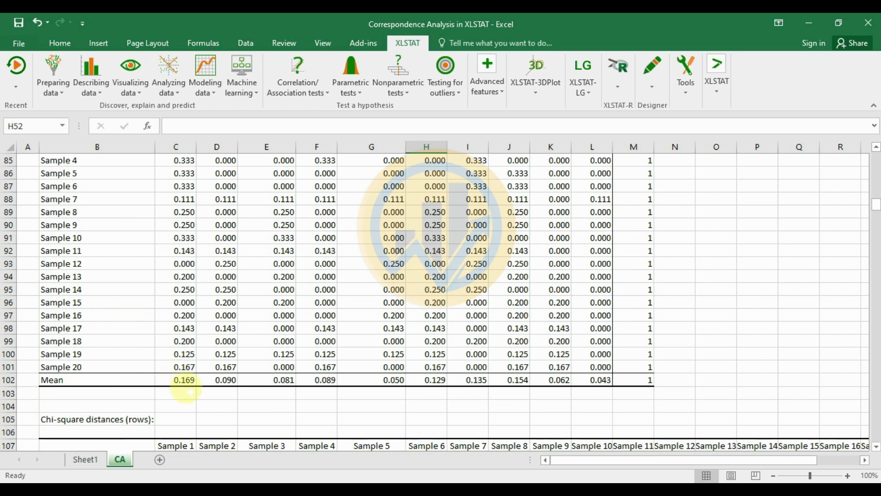
scroll(202, 391, "up", 1)
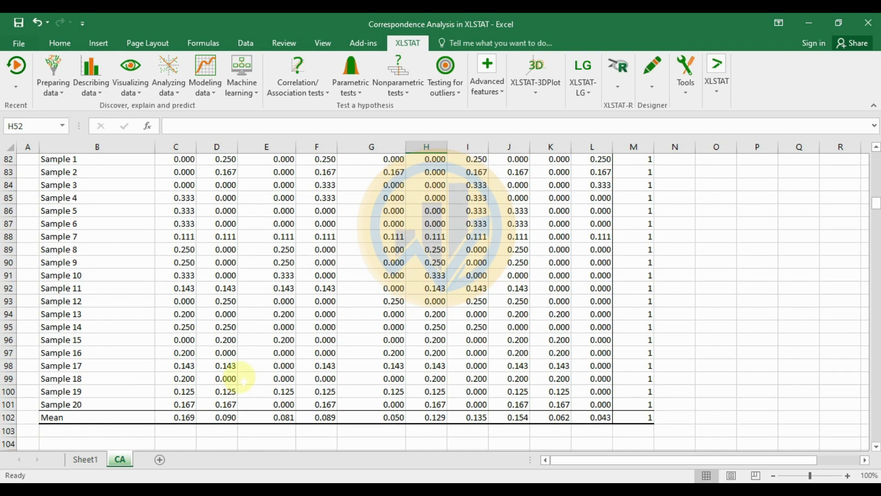
scroll(209, 392, "down", 1)
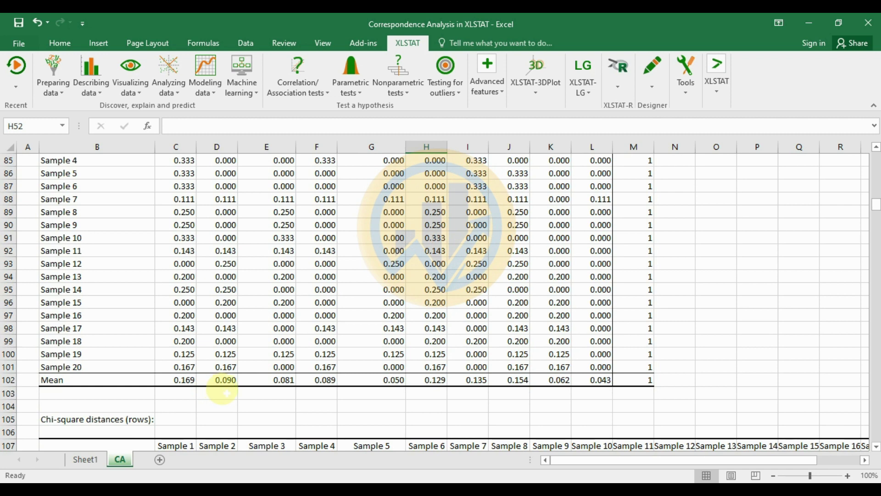
scroll(226, 353, "up", 2)
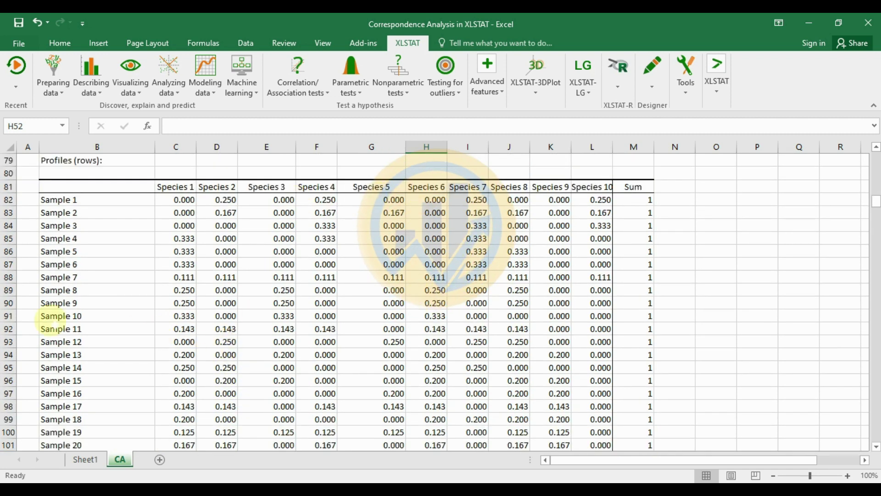
Scroll on to the 20×20 Chi-square distances (rows) matrix between samples.
scroll(640, 262, "down", 3)
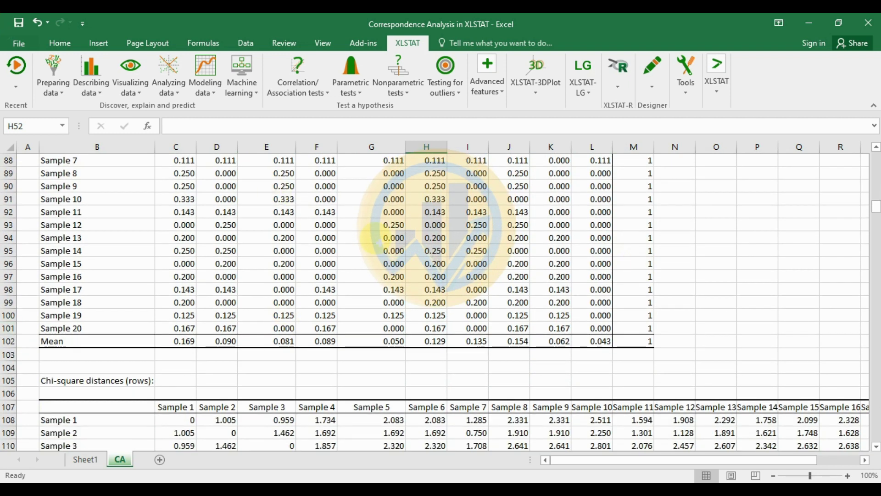
scroll(241, 317, "down", 2)
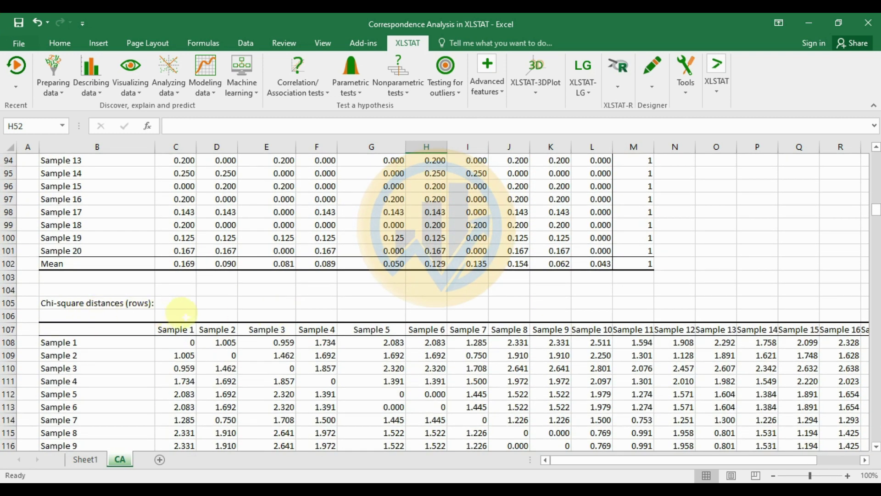
scroll(250, 305, "down", 2)
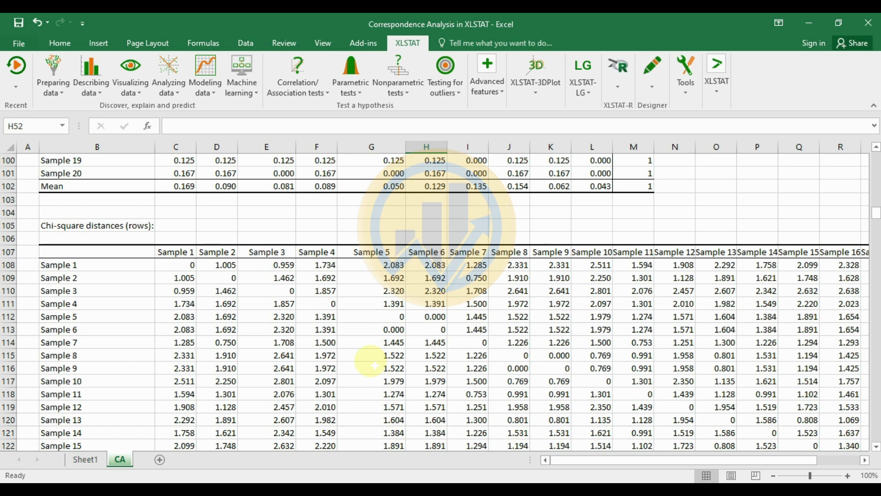
scroll(375, 366, "down", 1)
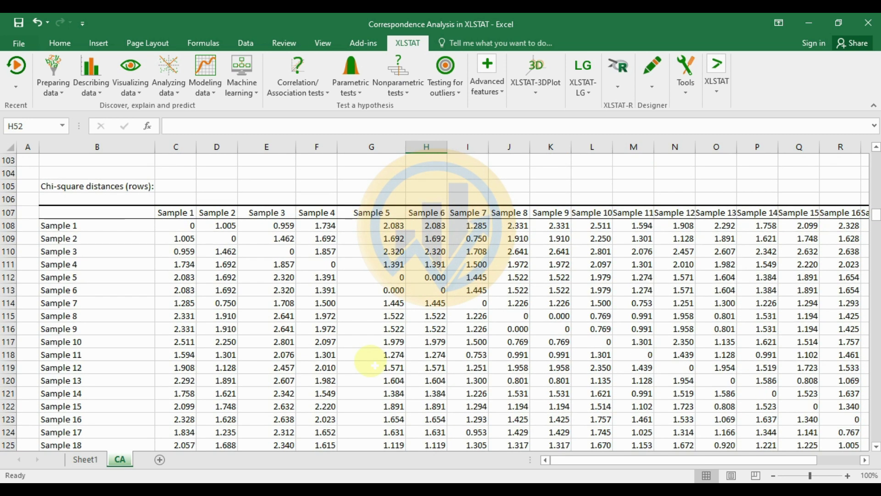
scroll(375, 365, "down", 1)
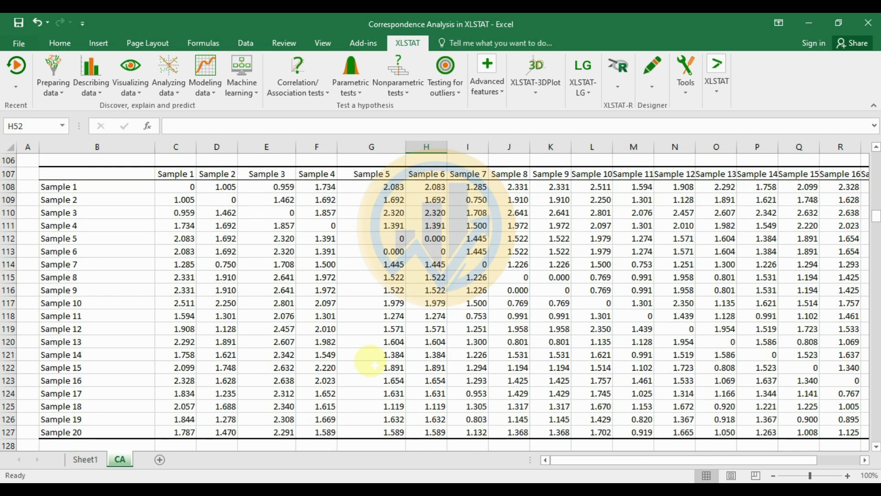
Scroll to Principal coordinates (rows) for Samples 1–20 on F1–F9, then toward Standard coordinates.
scroll(375, 366, "down", 4)
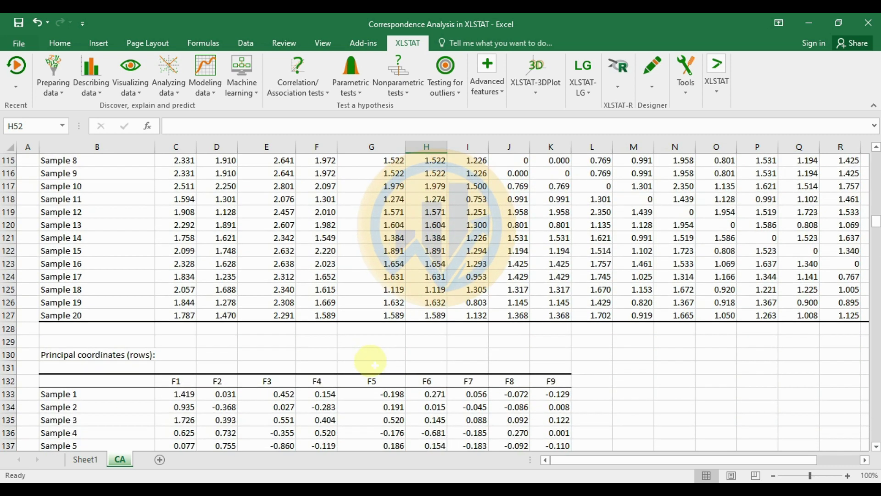
scroll(375, 366, "down", 1)
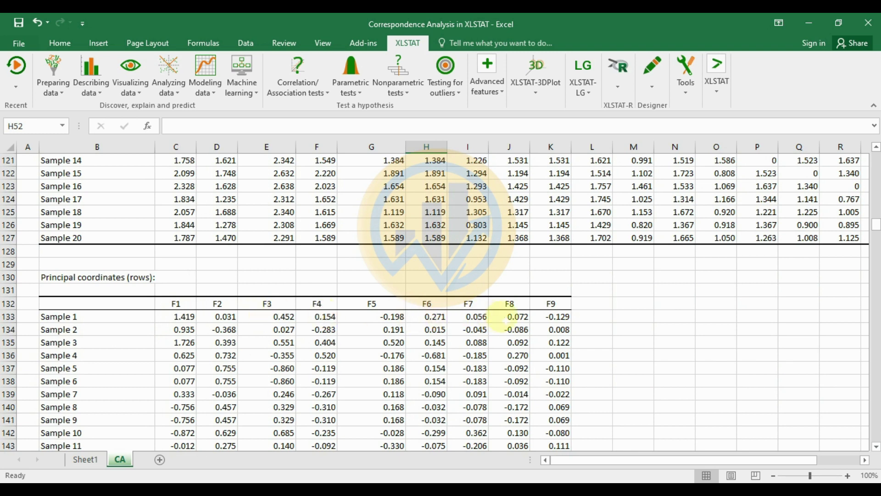
scroll(354, 328, "down", 1)
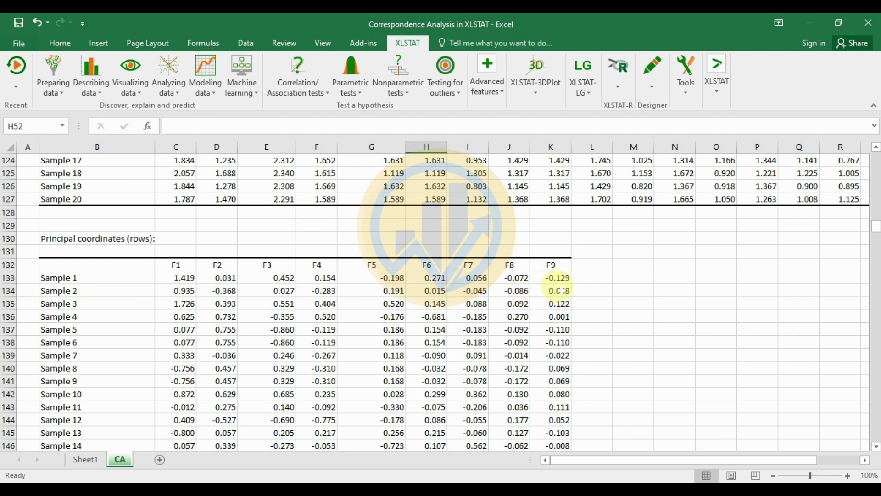
scroll(561, 290, "down", 4)
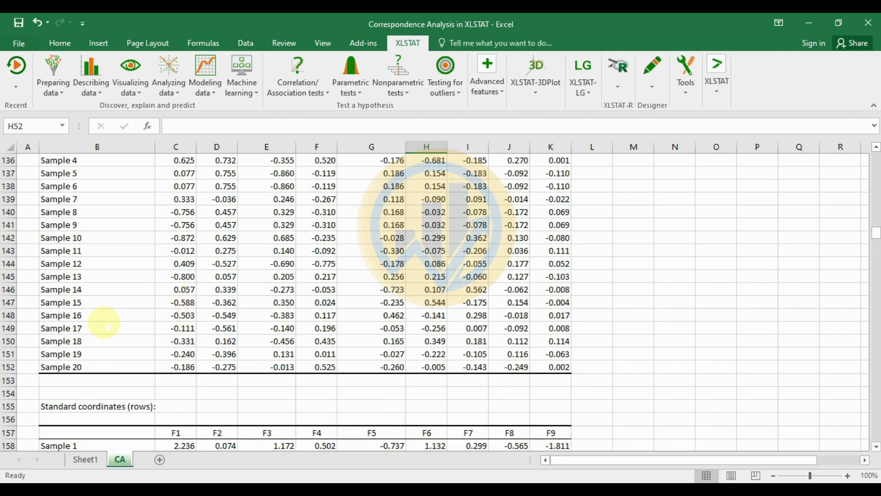
scroll(104, 324, "up", 4)
scroll(104, 324, "up", 1)
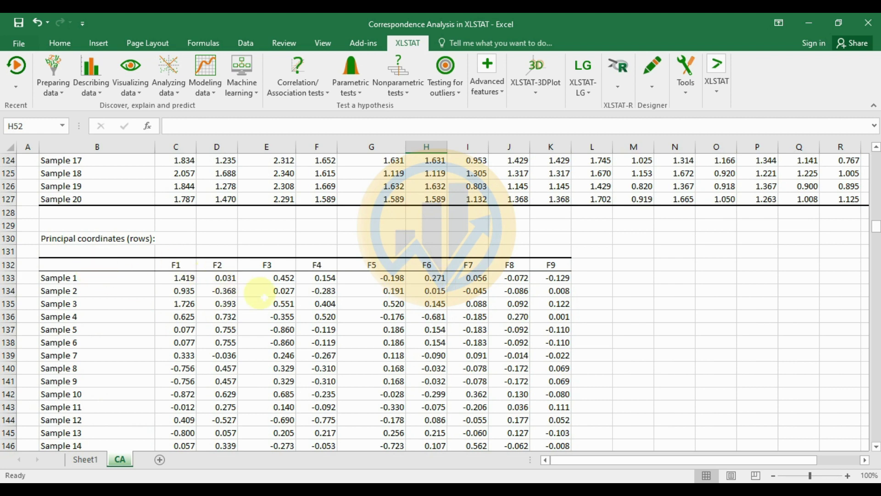
scroll(265, 298, "down", 8)
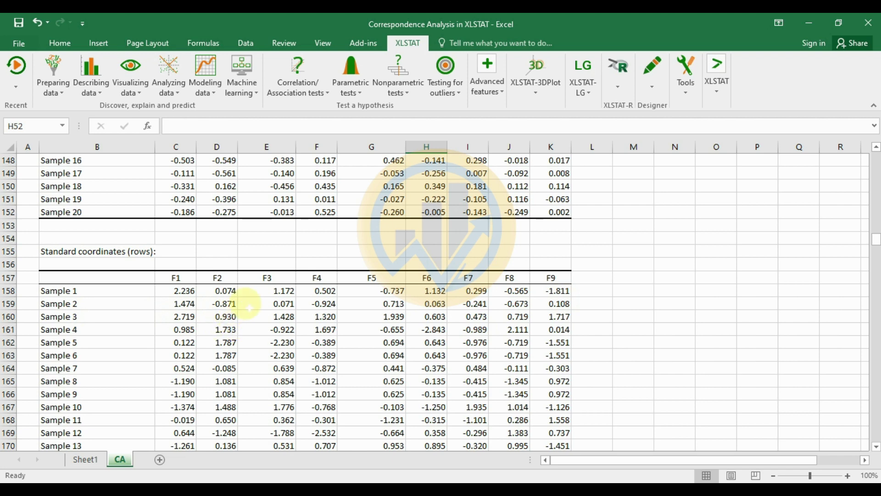
Scroll through Contributions (rows) for Samples 1–20 down to Squared cosines (rows).
scroll(248, 308, "down", 5)
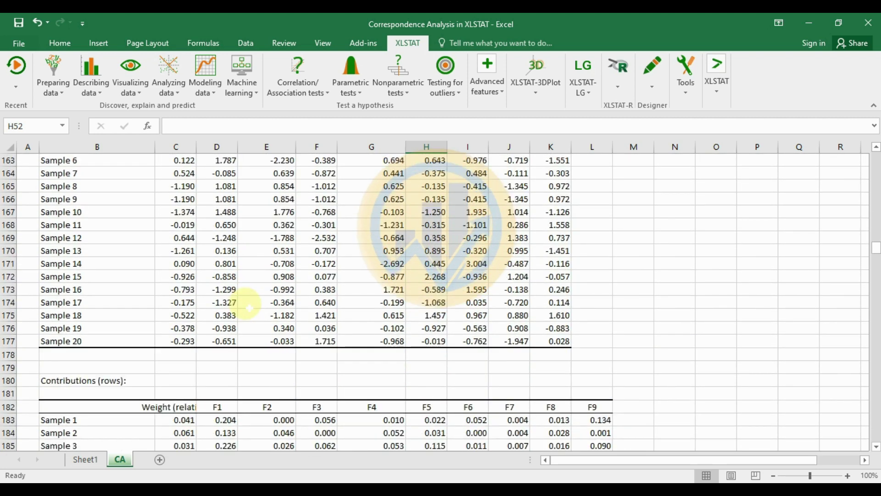
scroll(198, 321, "down", 2)
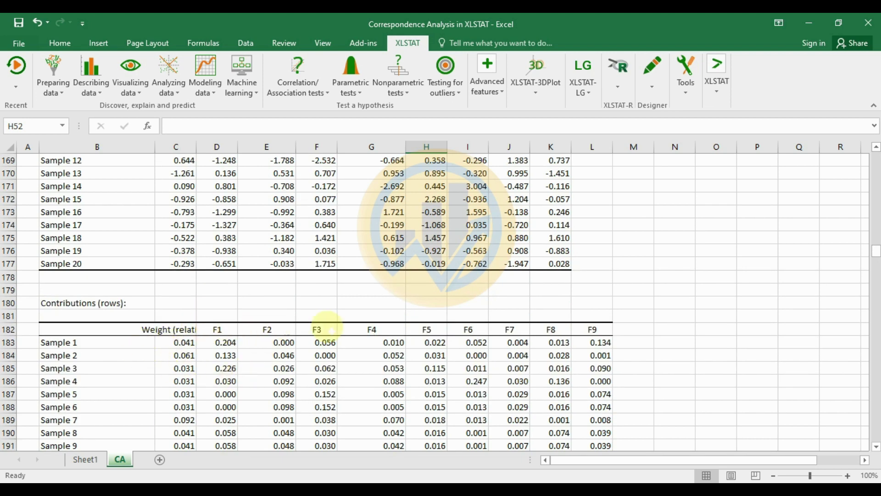
scroll(190, 353, "down", 2)
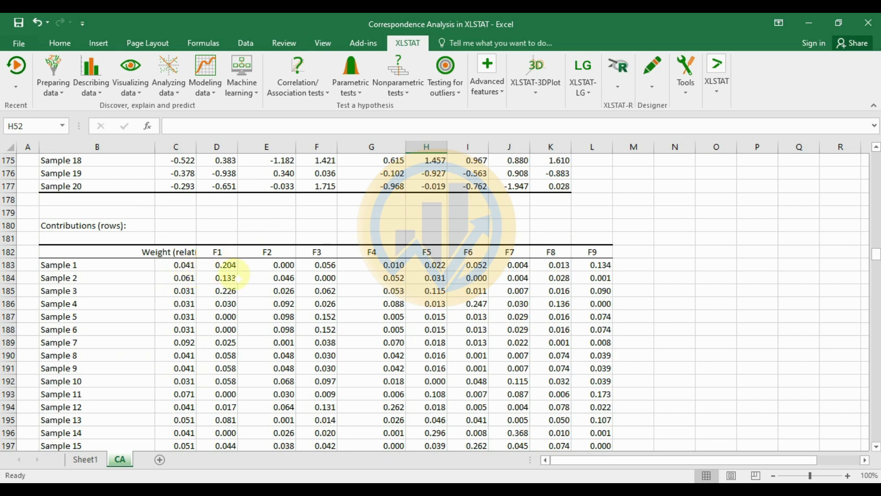
scroll(225, 280, "down", 1)
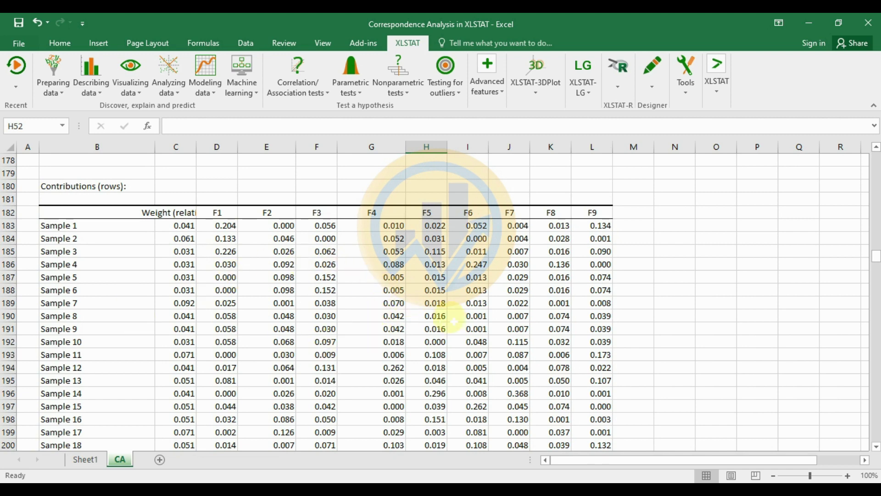
scroll(422, 296, "down", 4)
scroll(452, 320, "down", 1)
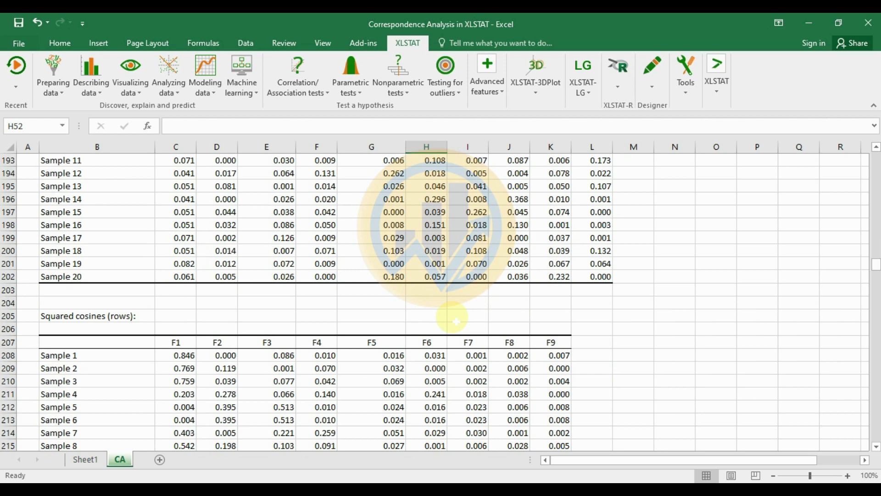
Scroll past Squared cosines (rows) to the Species 1–10 weights, distances and inertias table.
scroll(455, 321, "down", 3)
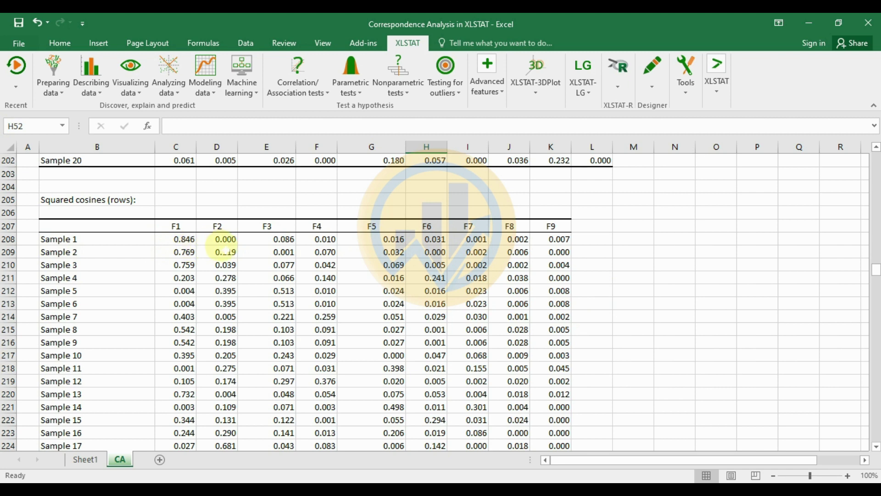
scroll(225, 251, "down", 5)
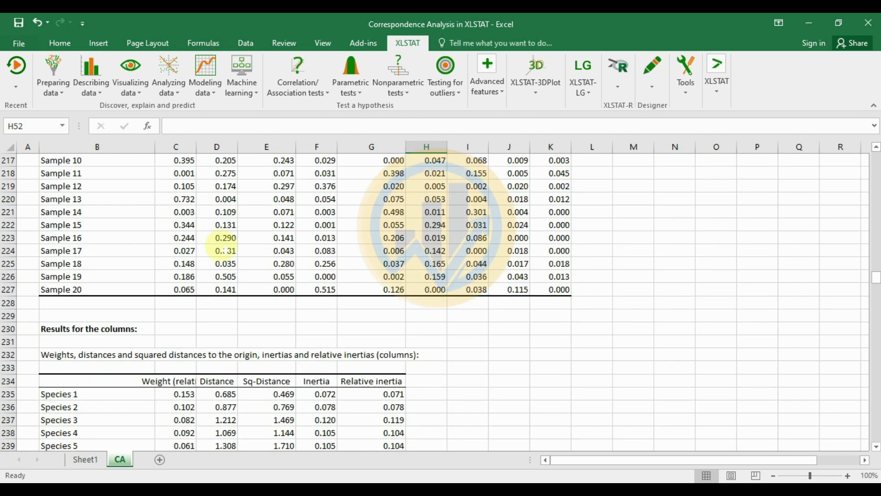
scroll(226, 251, "down", 2)
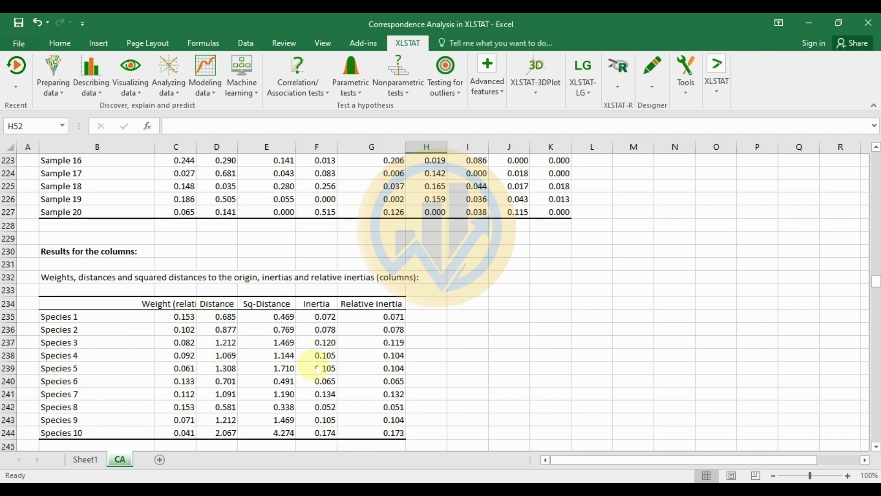
Scroll past Profiles (columns) to the 10×10 Chi-square distances (columns) matrix.
scroll(316, 374, "down", 3)
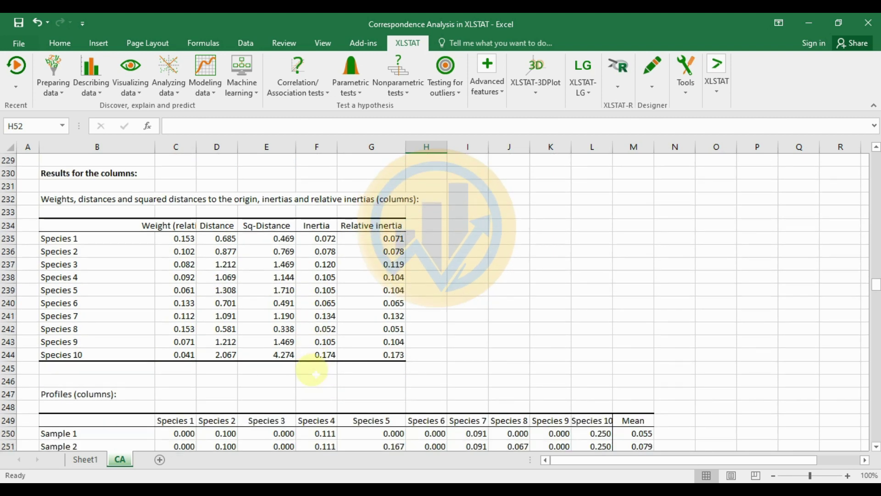
scroll(312, 369, "down", 2)
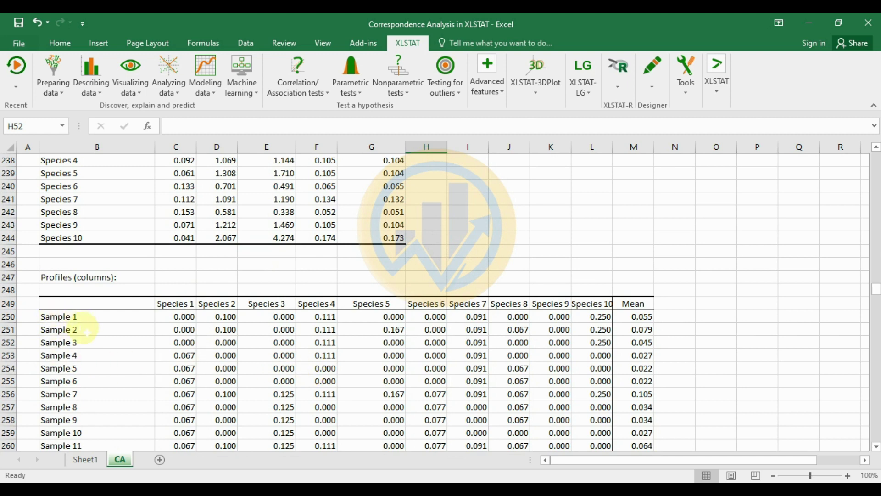
scroll(78, 340, "down", 4)
scroll(89, 339, "up", 2)
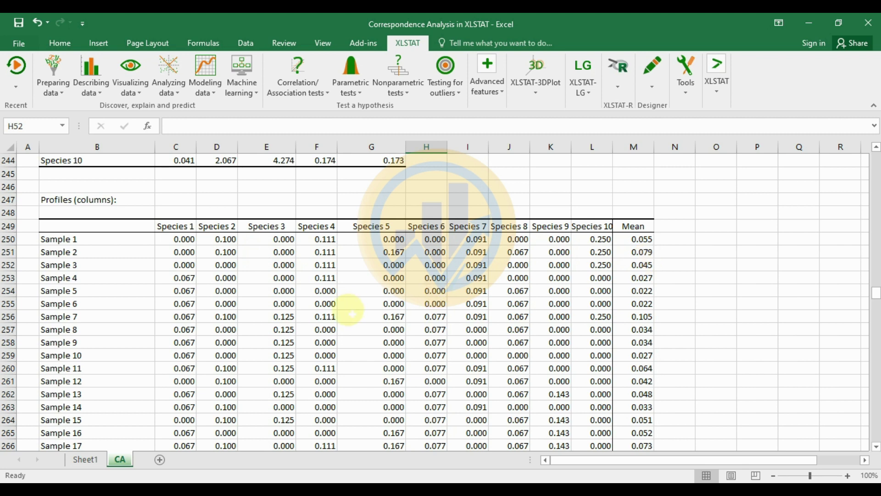
scroll(349, 312, "down", 6)
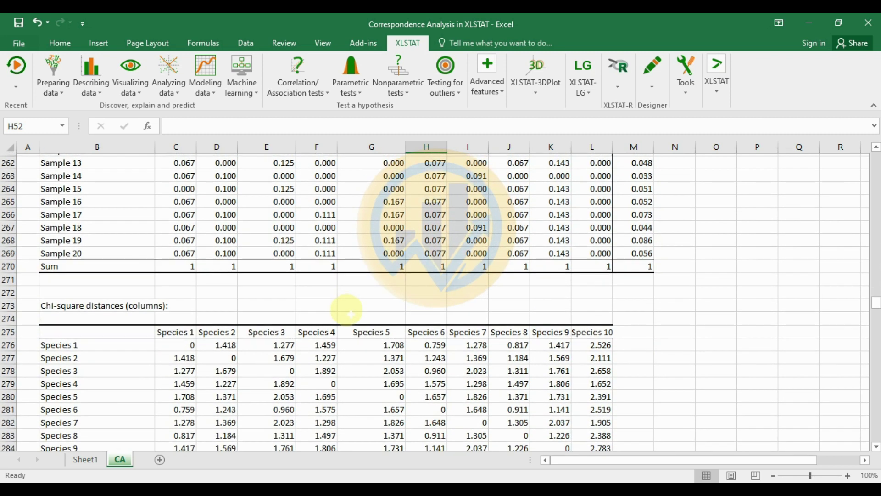
scroll(257, 314, "down", 1)
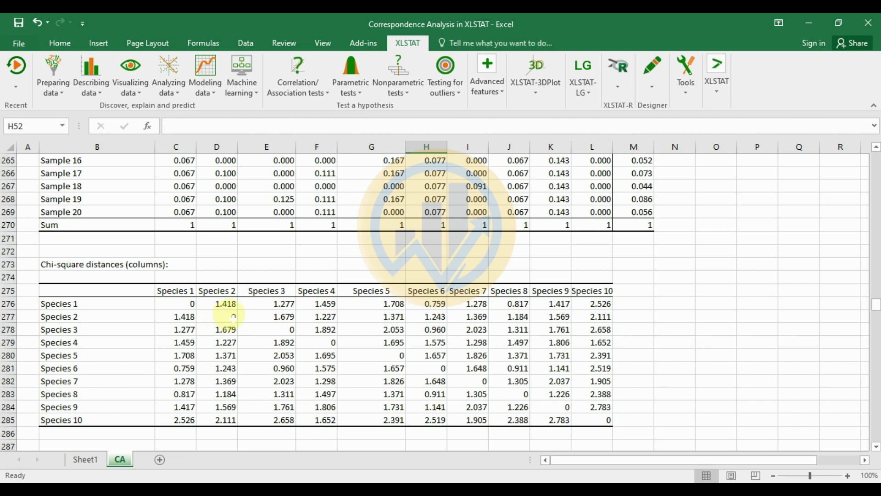
Scroll past the Principal coordinates (columns) to the Standard coordinates (columns) for Species 1–10.
scroll(281, 358, "down", 2)
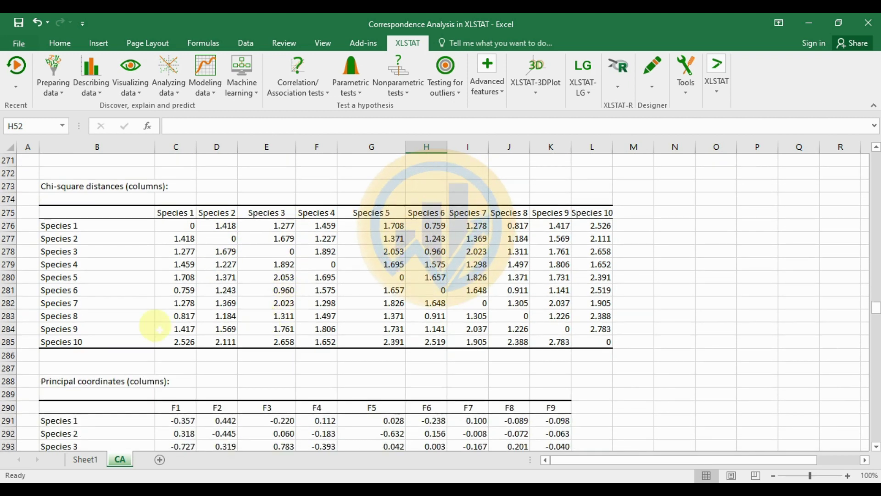
scroll(367, 252, "down", 2)
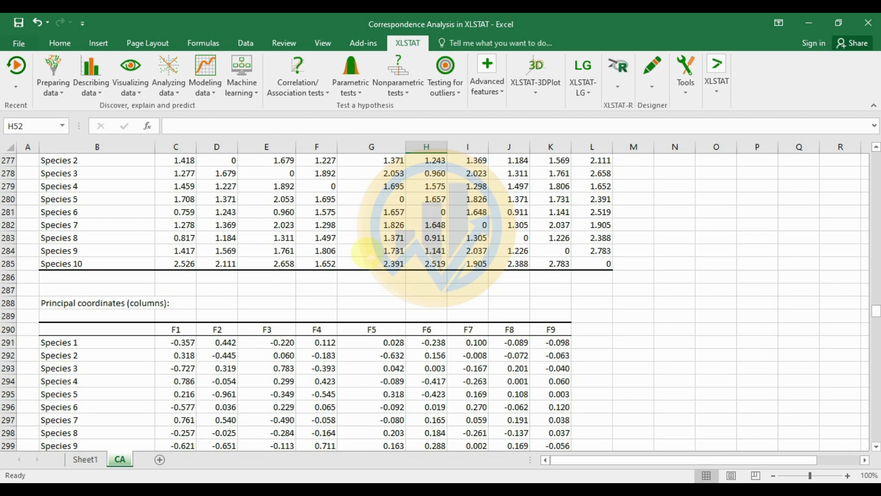
scroll(356, 257, "down", 2)
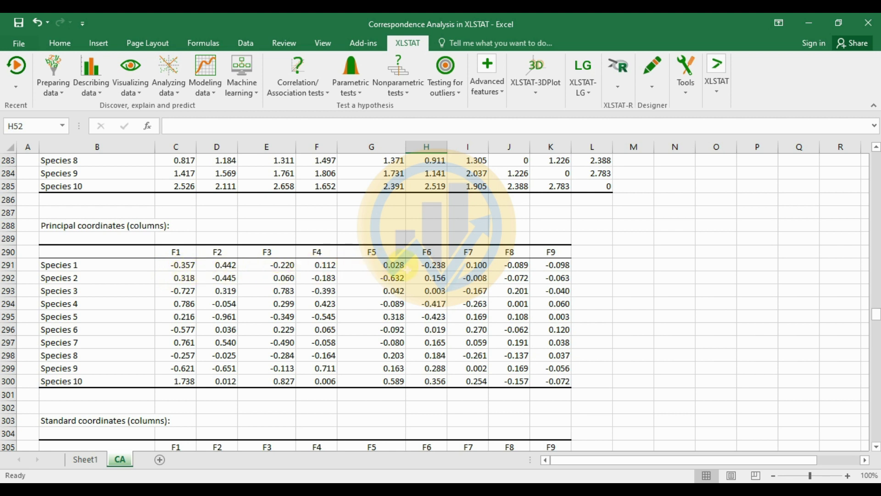
scroll(406, 268, "down", 3)
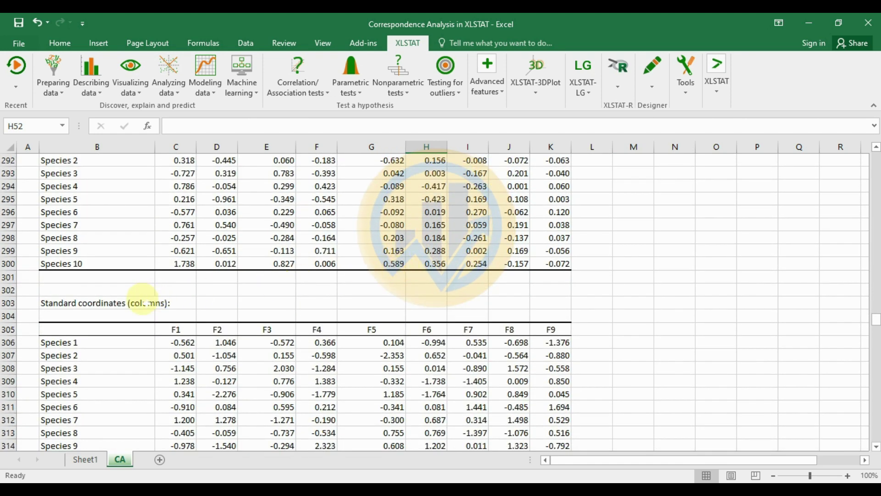
scroll(246, 271, "down", 2)
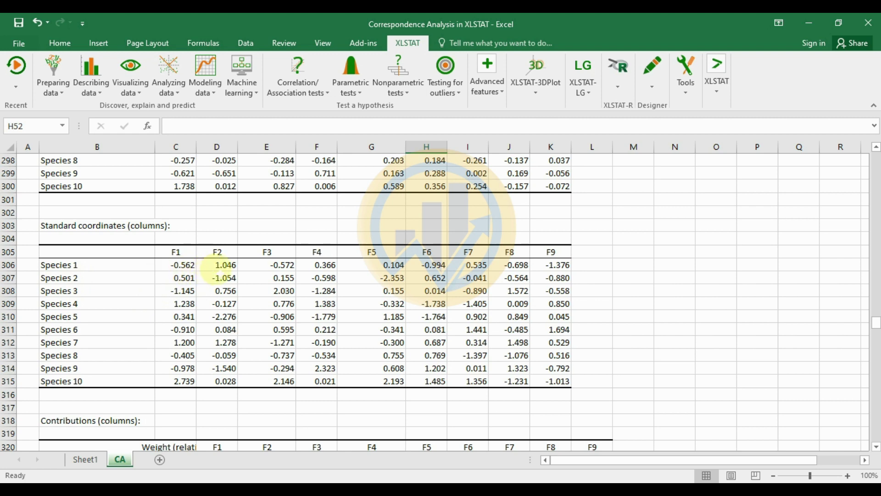
Scroll through Contributions (columns), where Species 10 leads F1 at 0.306, to Squared cosines (columns).
scroll(232, 275, "down", 2)
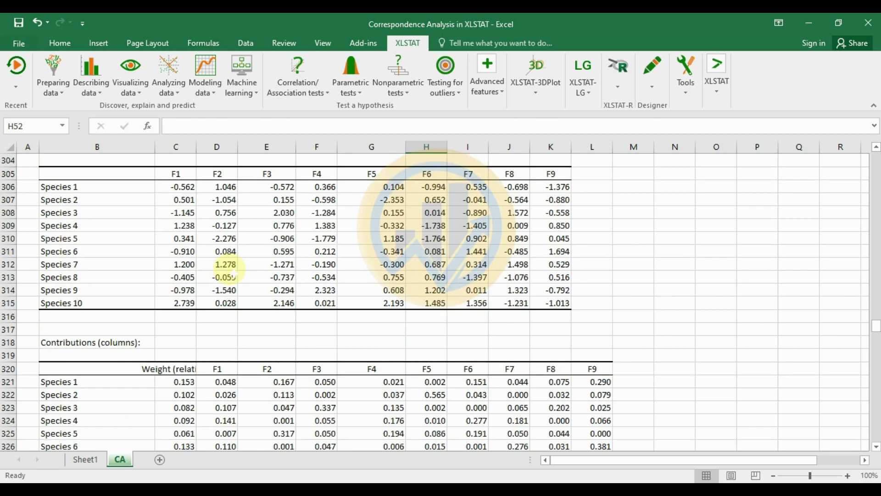
scroll(231, 275, "down", 2)
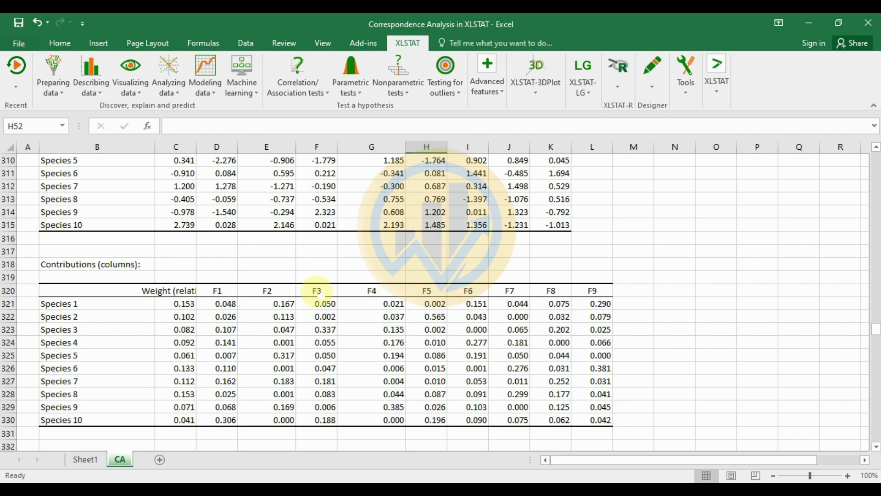
scroll(318, 293, "down", 1)
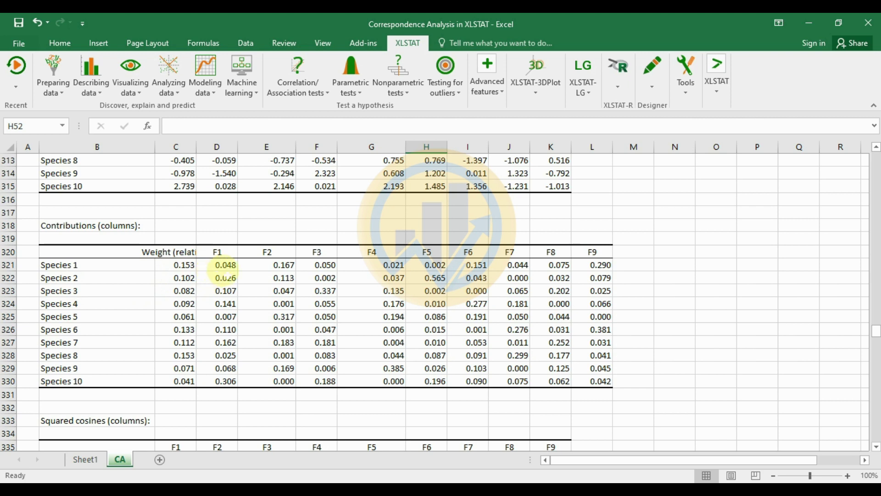
scroll(242, 272, "down", 1)
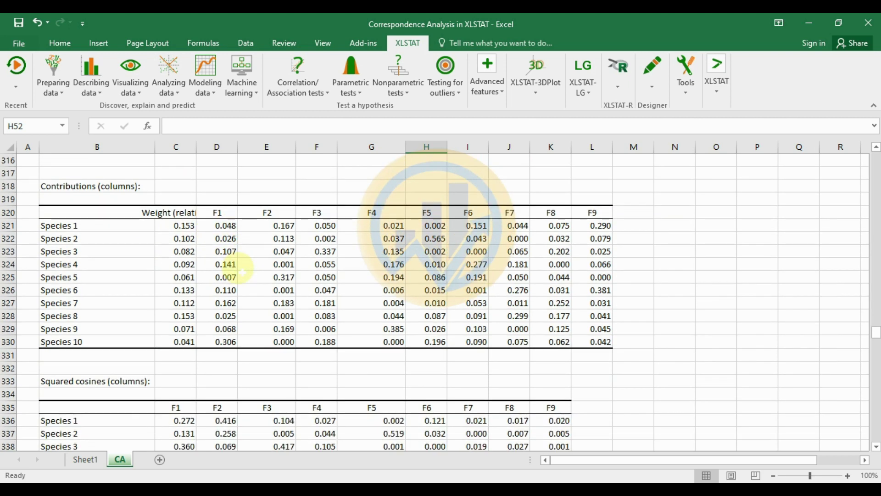
scroll(393, 271, "down", 2)
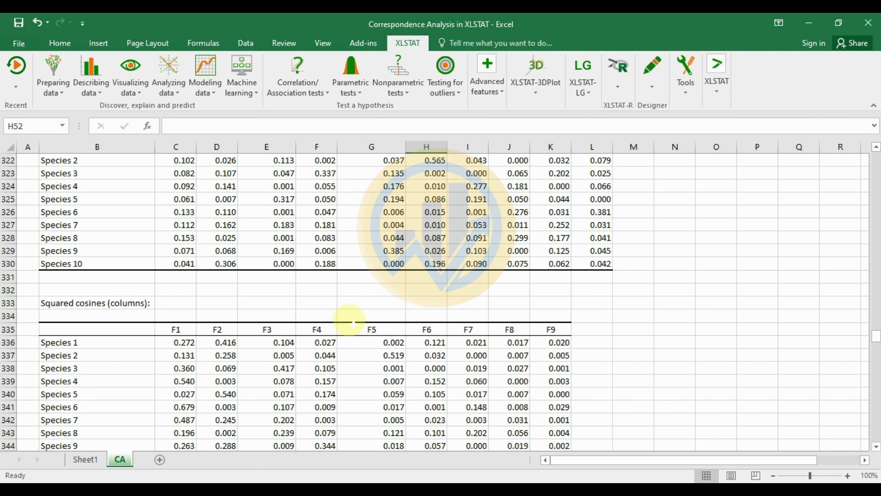
scroll(331, 335, "down", 2)
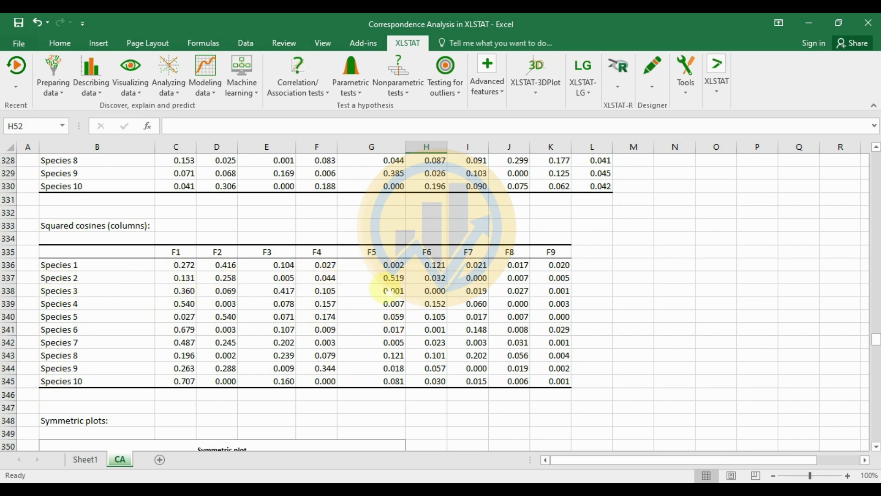
Scroll down until the Symmetric plot on F1 (39.90%) and F2 (17.68%) is fully visible.
scroll(412, 303, "down", 2)
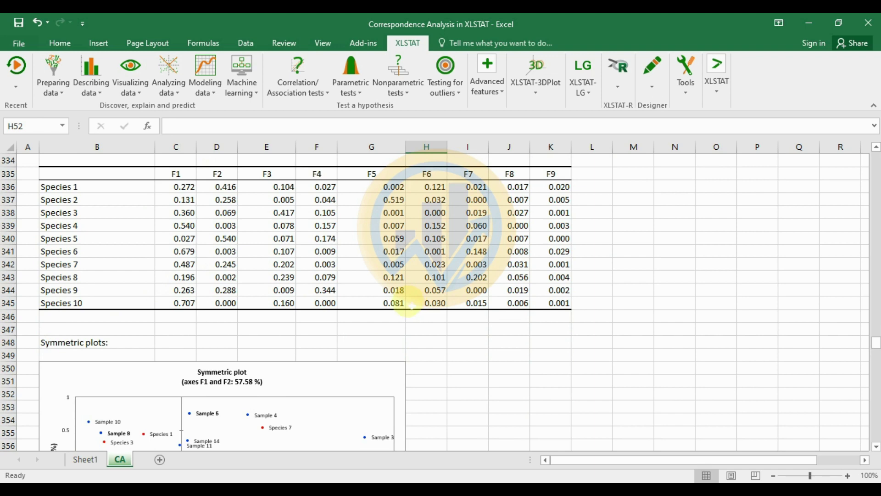
scroll(412, 305, "down", 2)
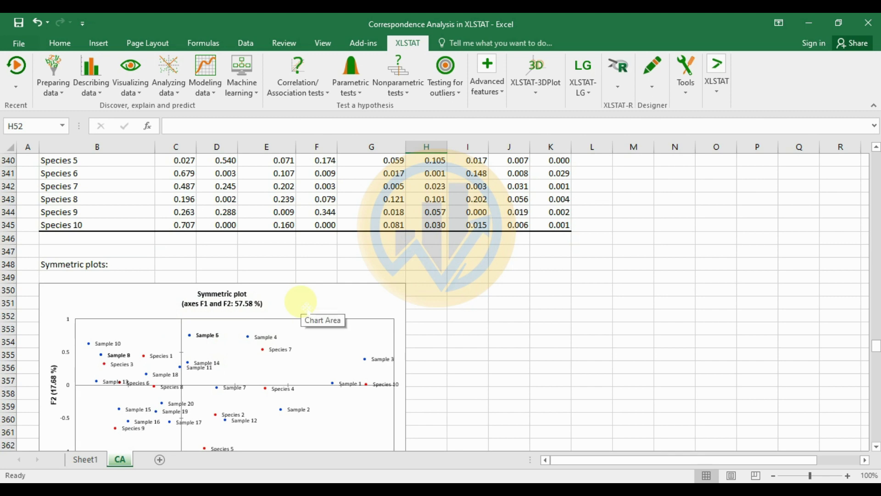
scroll(307, 307, "down", 1)
scroll(306, 306, "down", 3)
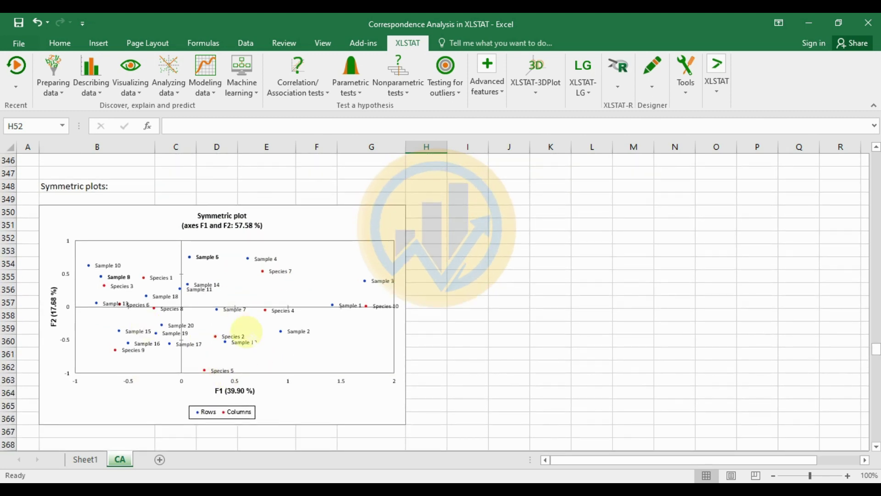
Move the Symmetric plot right to columns H–P and enlarge it leftward and downward.
left_click_drag(299, 214, 649, 182)
scroll(556, 247, "up", 1)
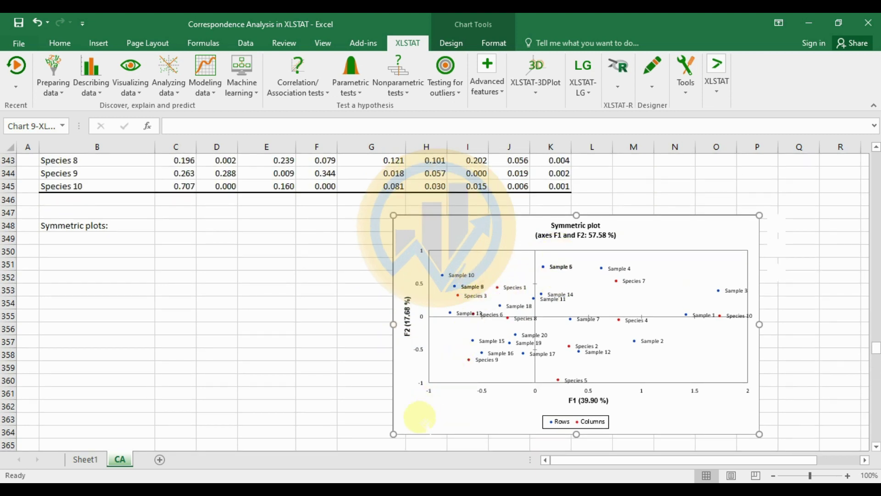
left_click_drag(395, 440, 356, 462)
scroll(482, 366, "down", 1)
scroll(489, 365, "down", 2)
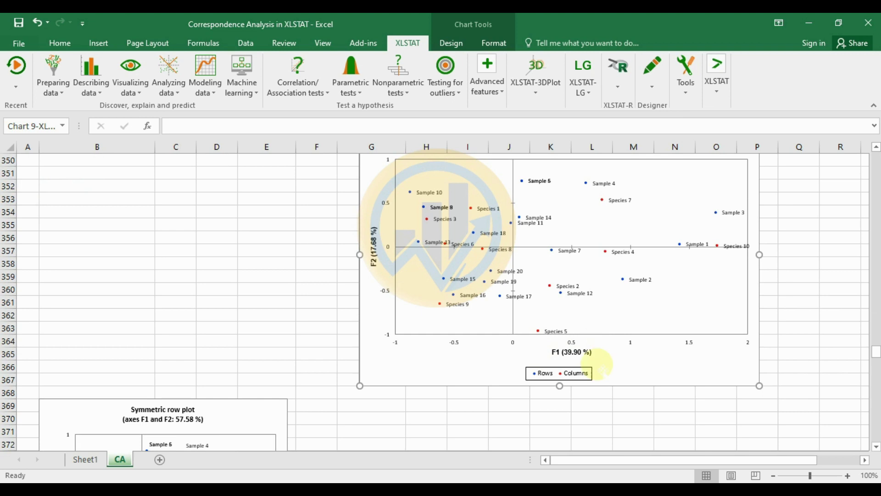
scroll(595, 374, "up", 1)
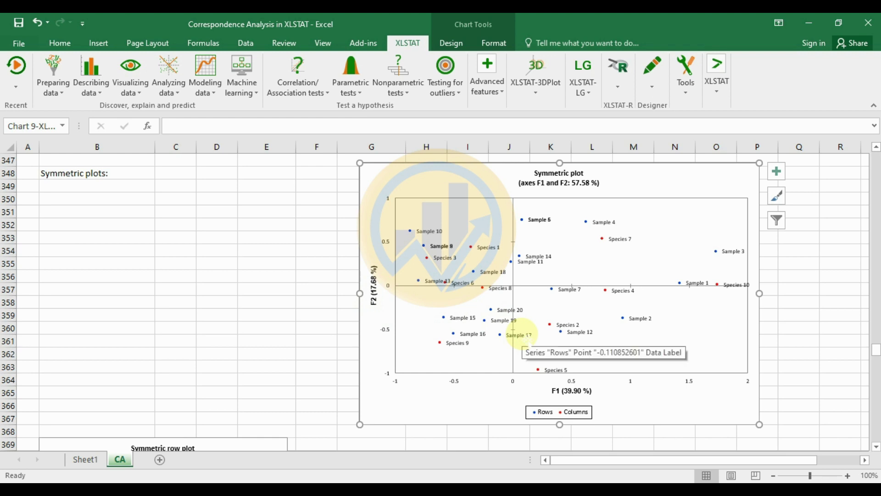
Scroll down to the Symmetric row plot showing Samples 1–20 on F1 and F2.
scroll(528, 338, "down", 6)
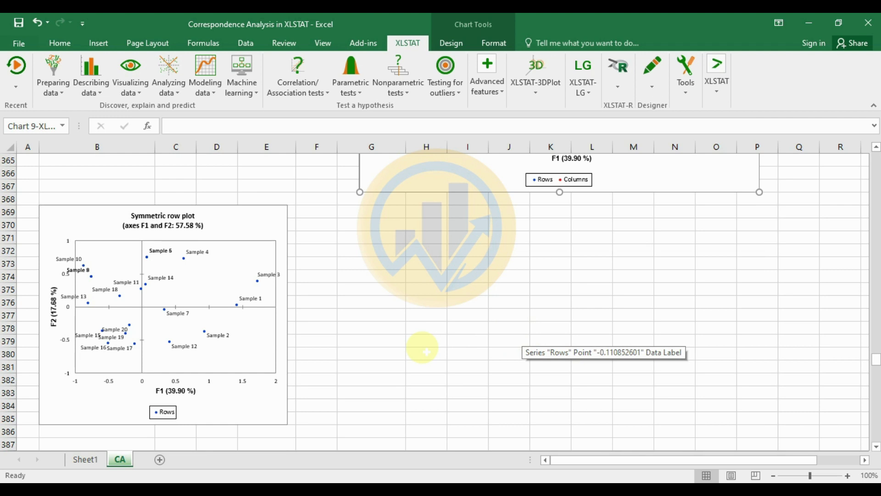
scroll(135, 268, "down", 2)
scroll(135, 269, "up", 1)
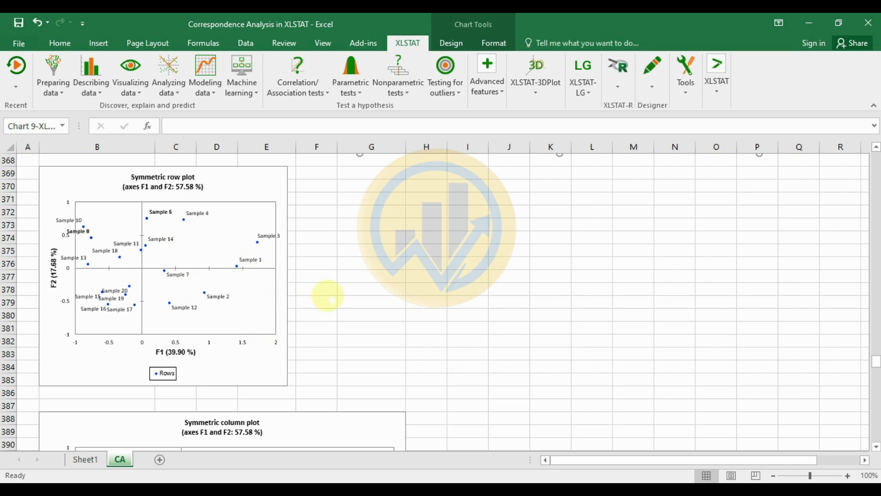
scroll(327, 296, "up", 3)
scroll(328, 297, "down", 1)
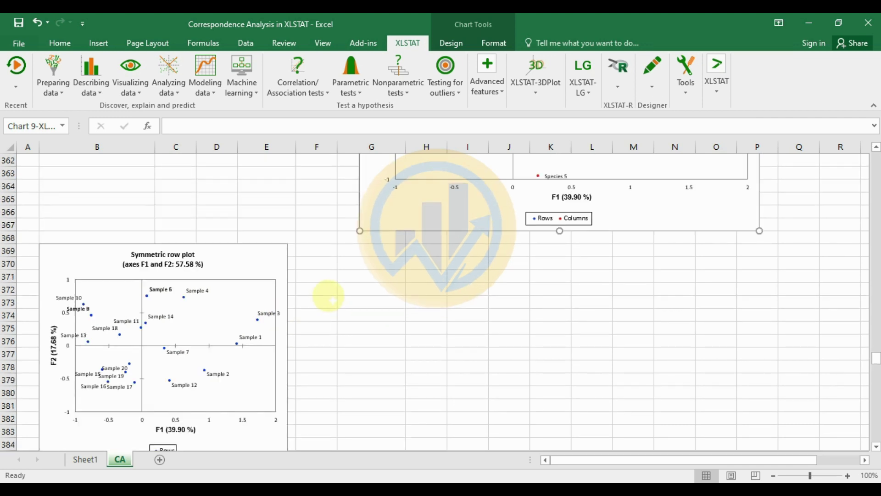
scroll(332, 299, "up", 4)
scroll(329, 297, "up", 4)
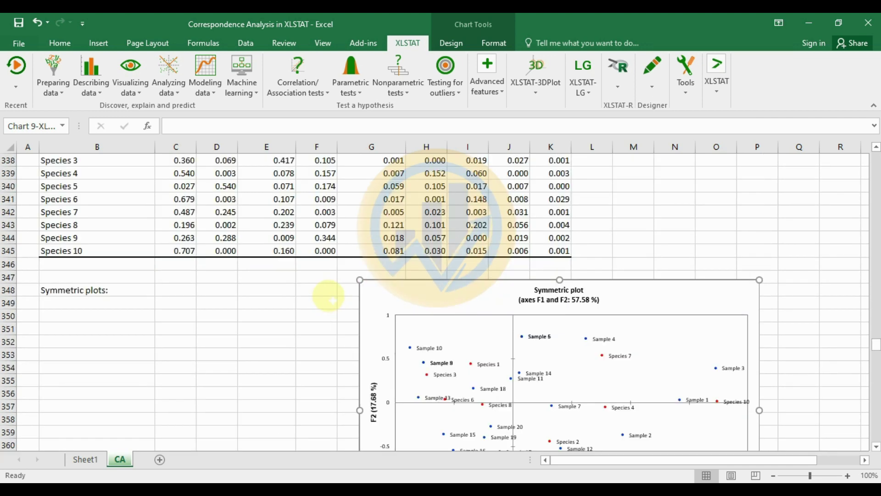
scroll(328, 296, "up", 1)
scroll(472, 332, "down", 4)
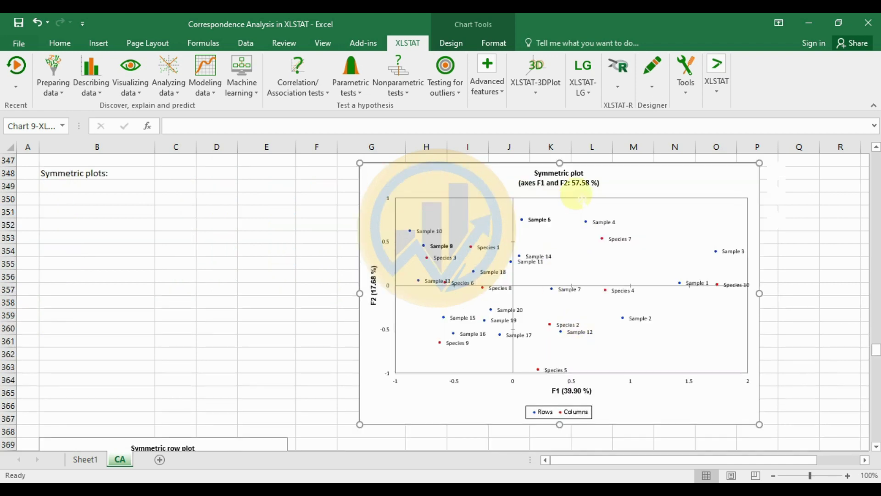
scroll(291, 361, "down", 1)
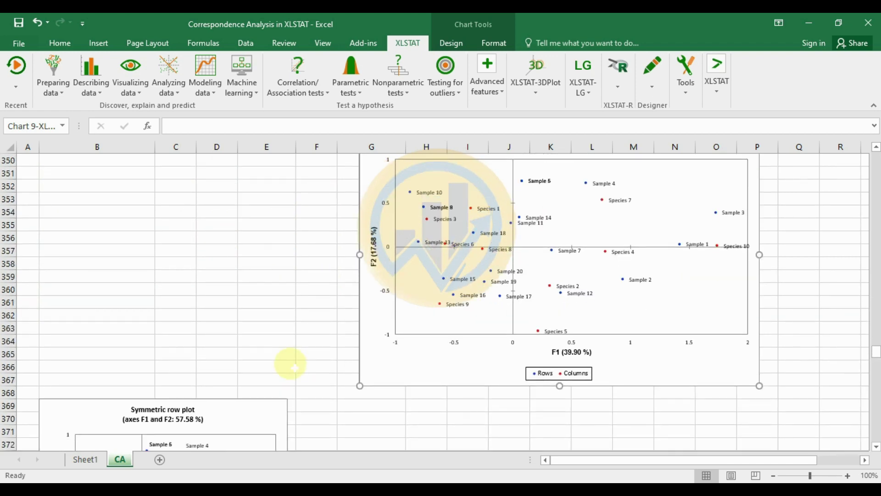
scroll(290, 364, "down", 1)
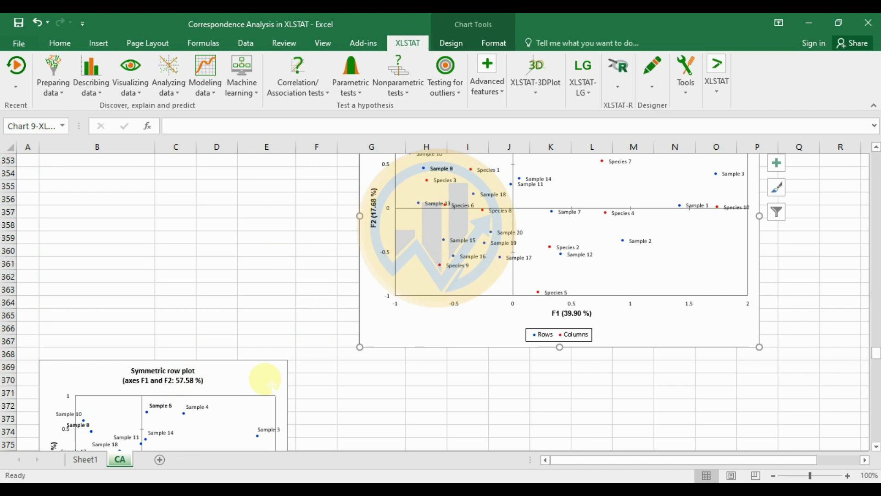
scroll(271, 385, "down", 3)
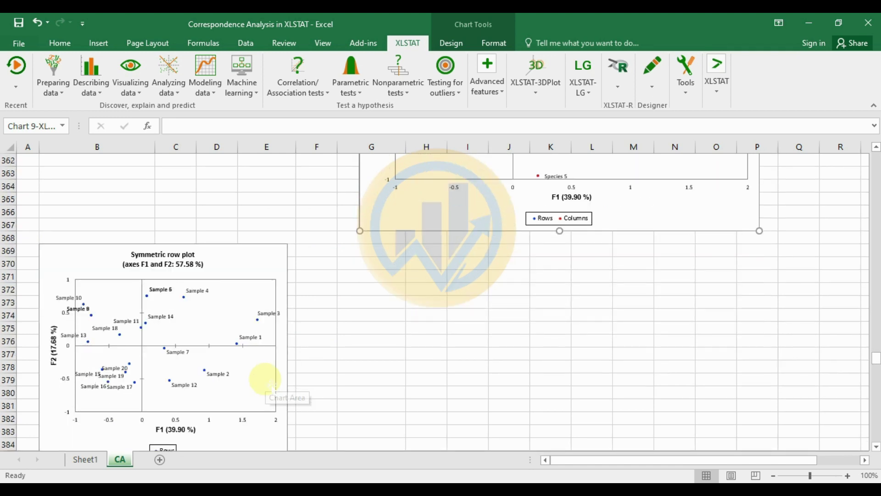
scroll(271, 382, "down", 1)
scroll(272, 286, "down", 1)
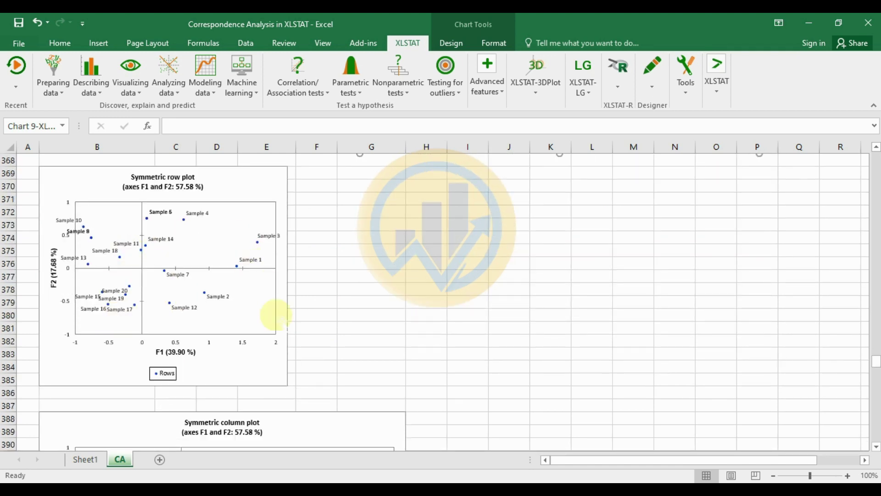
Move the Symmetric row plot to columns G–M, then bring the Species 1–10 column plot into view.
left_click_drag(270, 176, 619, 173)
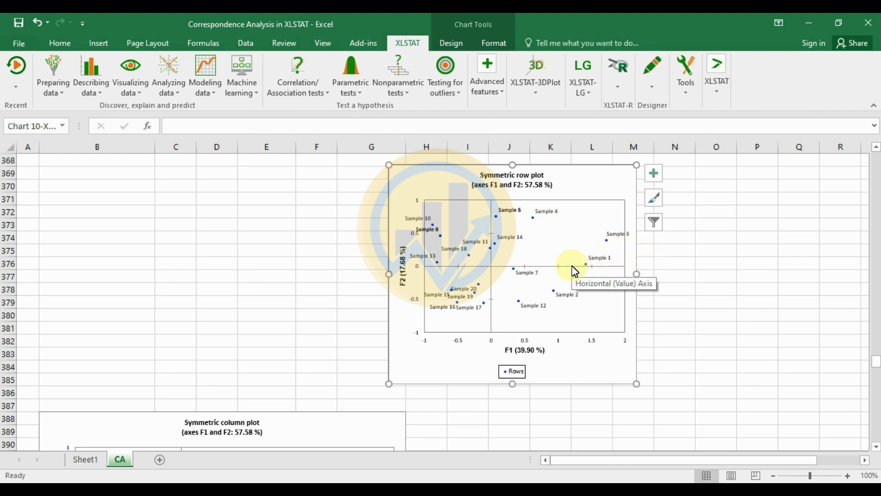
scroll(507, 299, "down", 3)
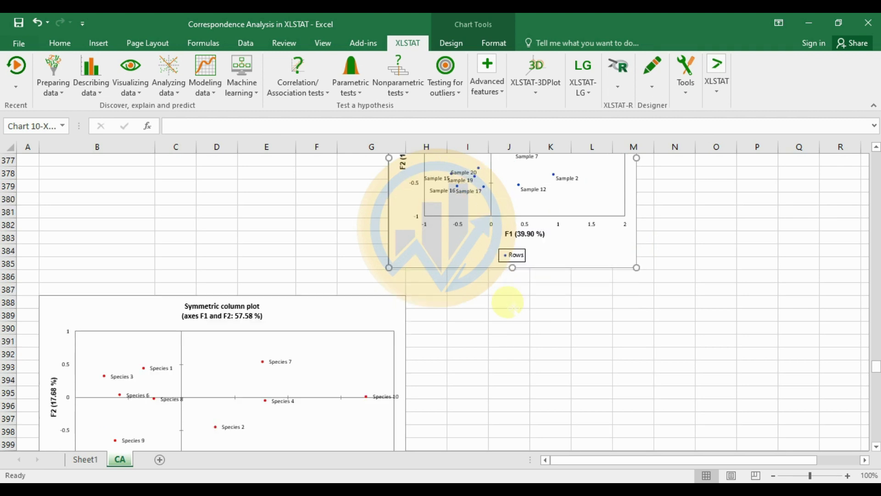
scroll(238, 303, "down", 2)
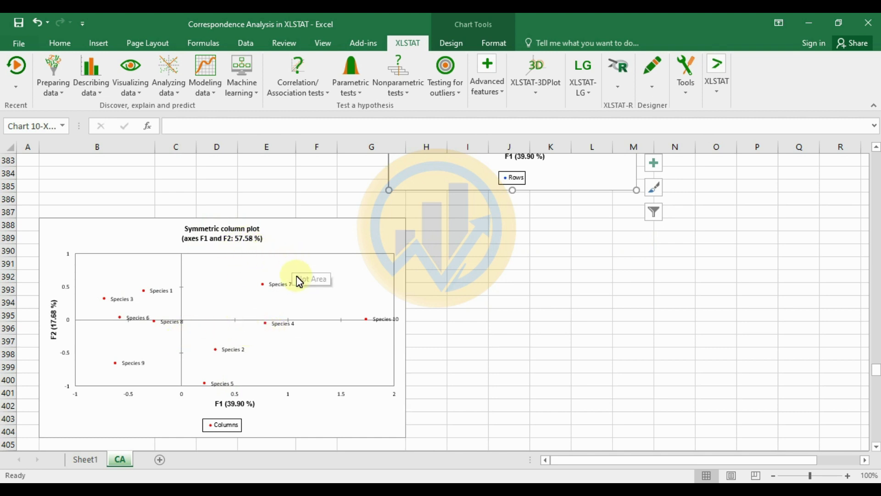
Scroll down to the Asymmetric row plot in the Asymmetric plots section.
scroll(297, 279, "down", 2)
scroll(299, 283, "down", 3)
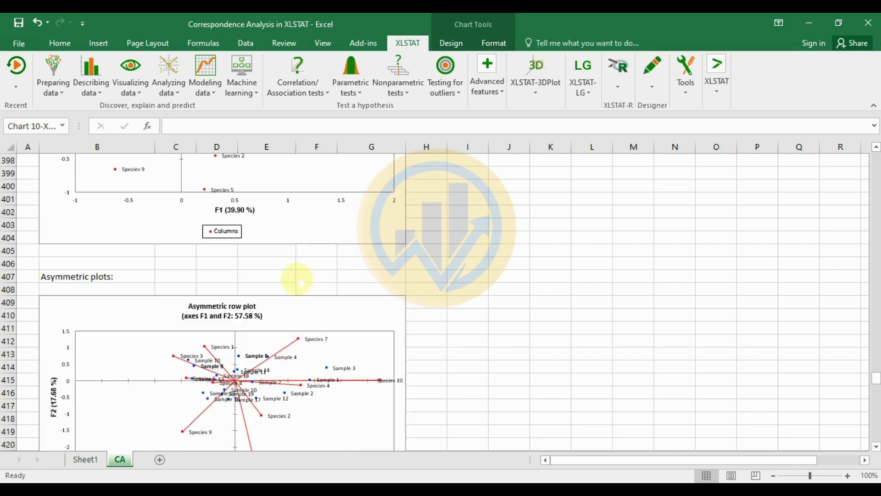
scroll(299, 281, "down", 1)
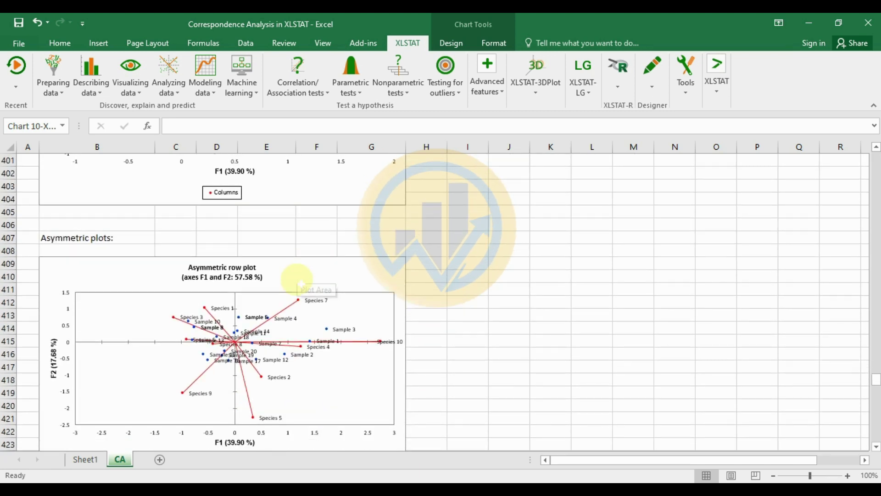
scroll(367, 283, "down", 1)
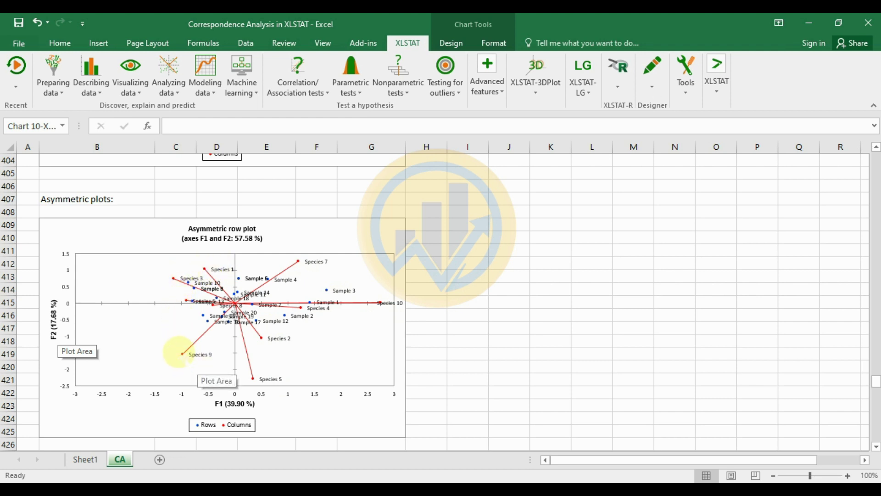
Read the coordinates of Species 9, Species 2 and Species 5 (0.341, −2.276).
mouse_move(190, 348)
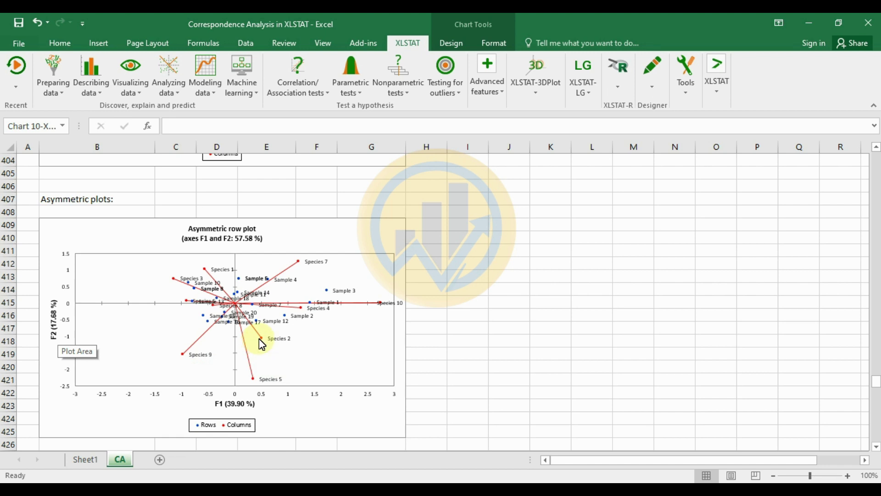
mouse_move(265, 345)
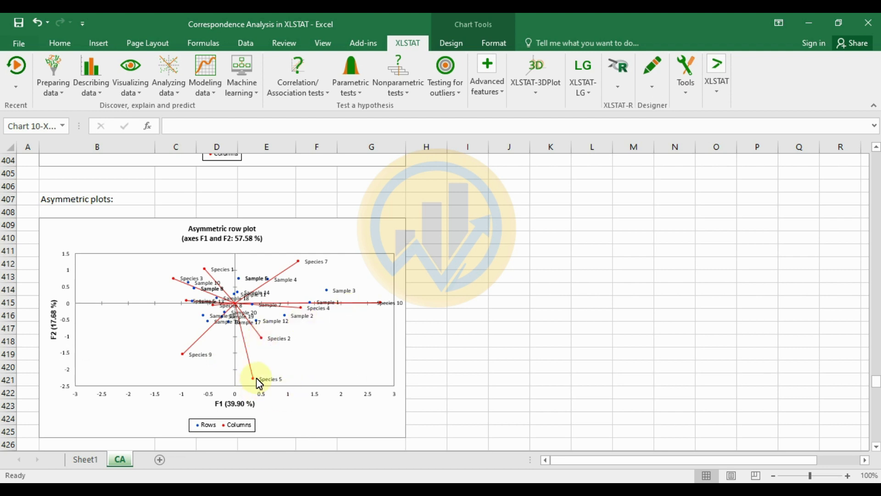
mouse_move(253, 380)
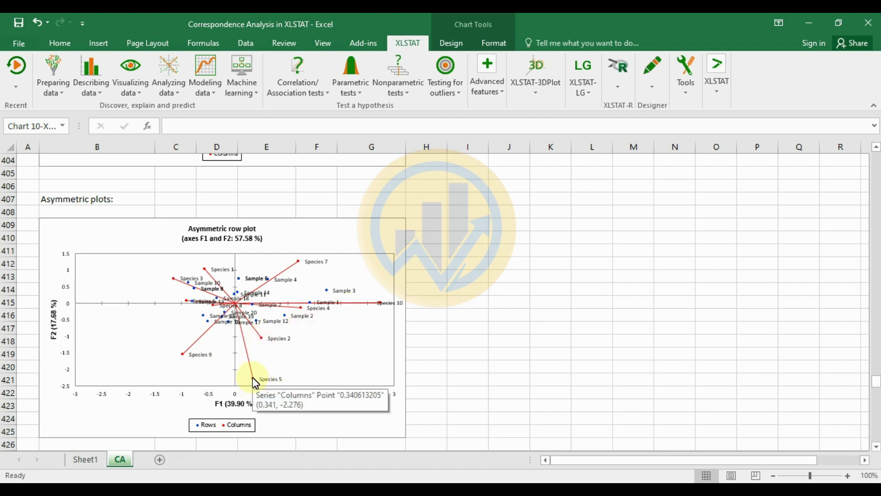
scroll(419, 344, "down", 2)
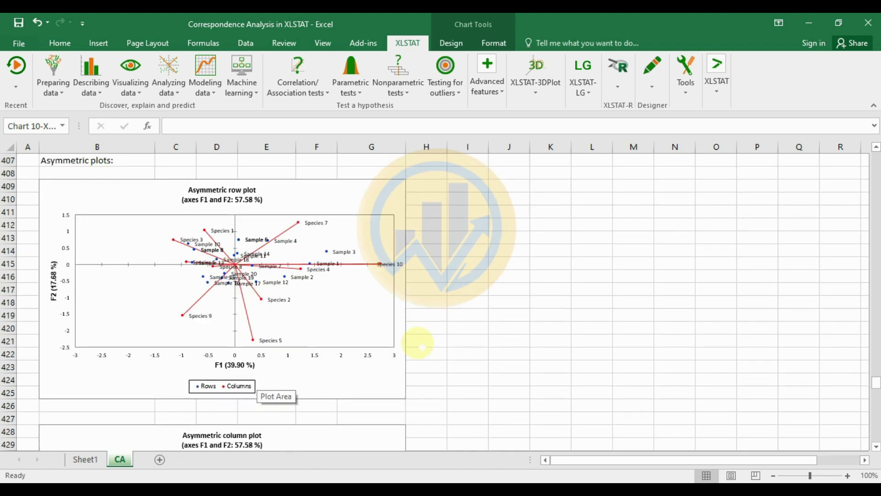
Scroll to the Asymmetric column plot, Sample 3 near F1 = 2.7, above Contribution coordinates(rows).
scroll(417, 344, "down", 4)
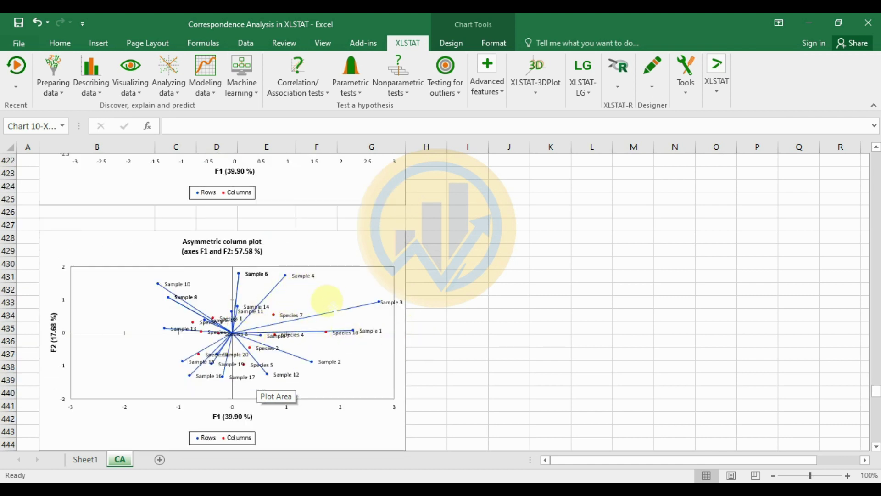
scroll(264, 257, "up", 2)
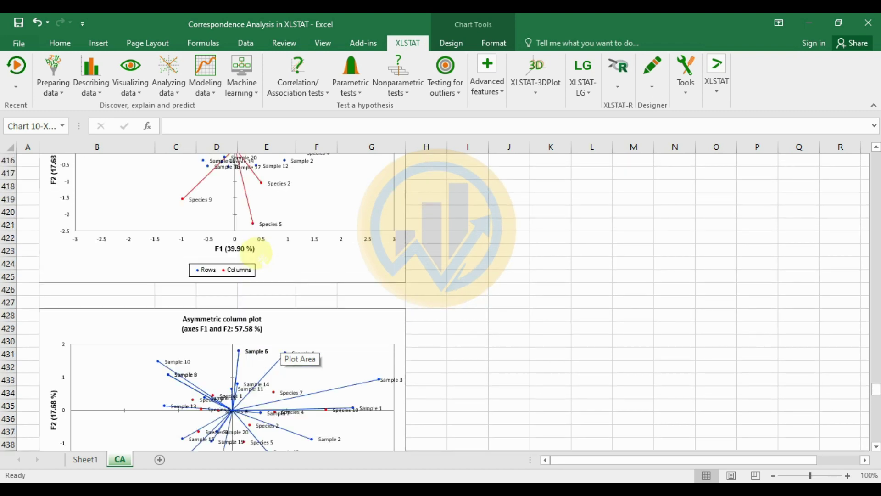
scroll(258, 229, "up", 5)
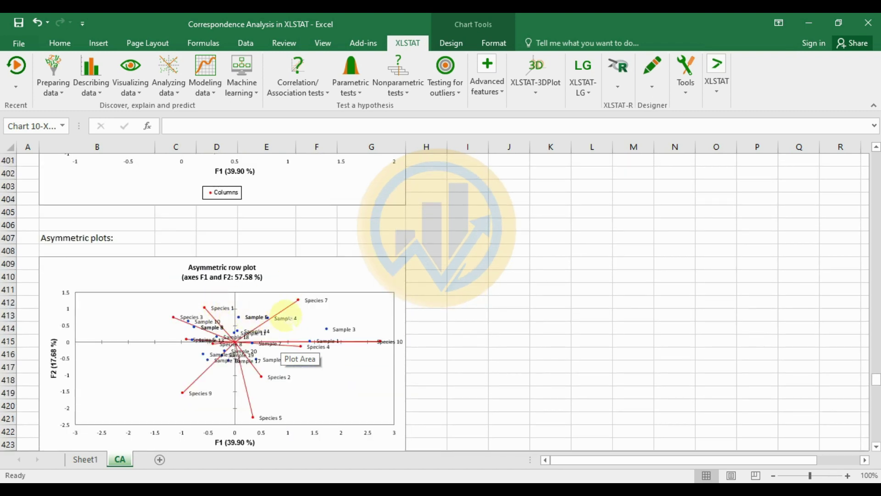
scroll(275, 316, "up", 1)
scroll(367, 342, "down", 4)
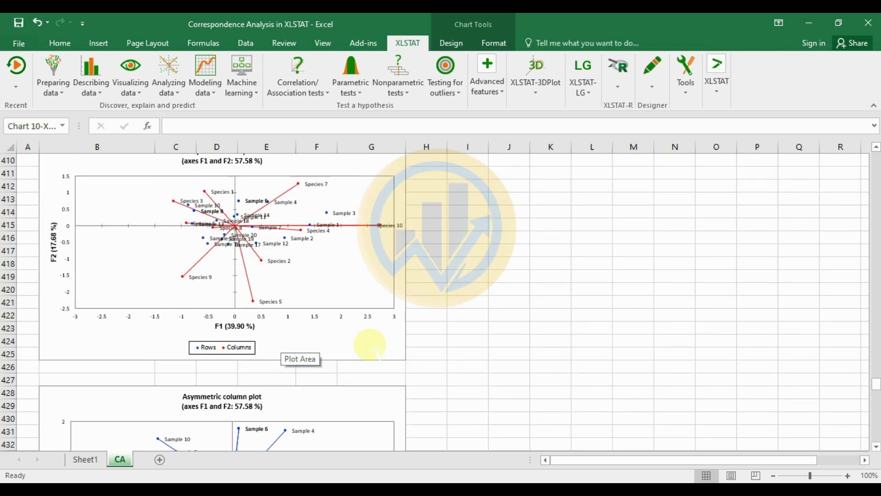
scroll(375, 351, "down", 3)
scroll(375, 350, "down", 5)
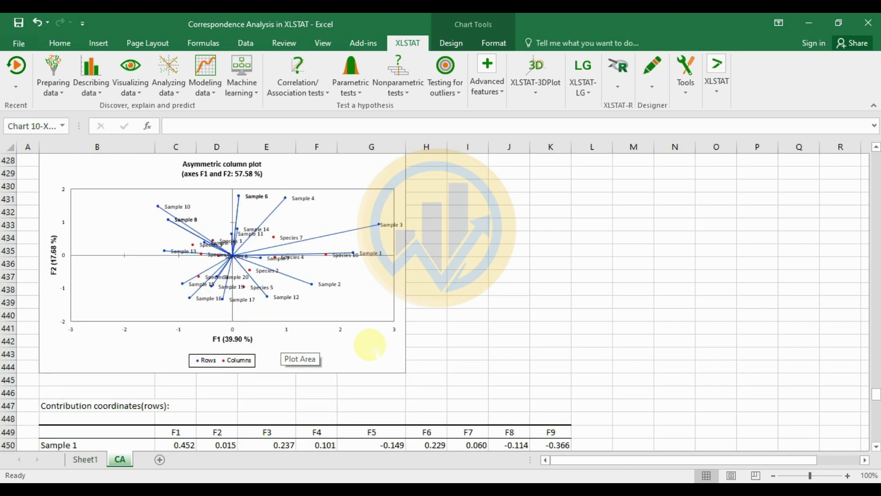
scroll(365, 345, "up", 1)
scroll(365, 346, "up", 1)
scroll(363, 345, "up", 1)
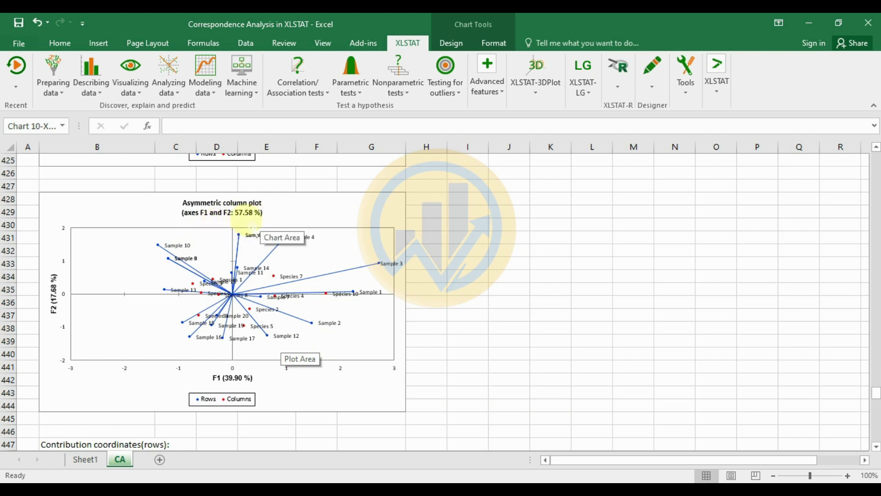
scroll(456, 312, "down", 1)
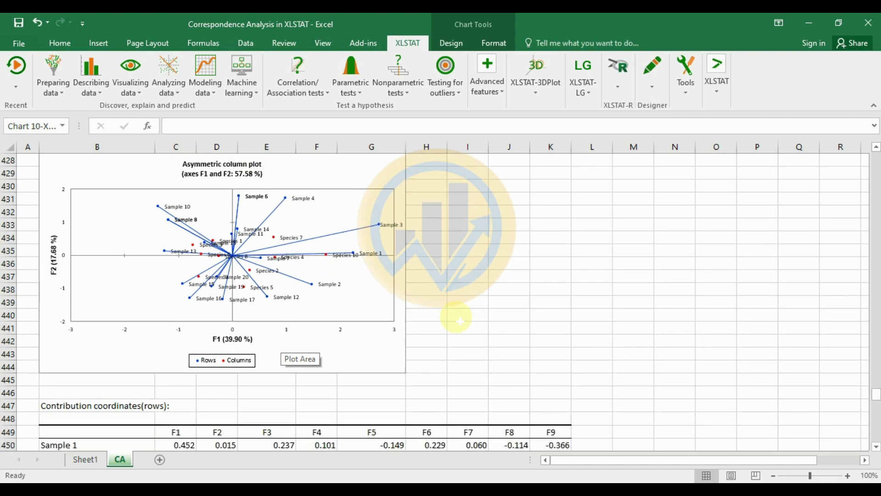
Scroll through the Contribution coordinates(rows) table for Samples 1–20.
scroll(460, 322, "down", 3)
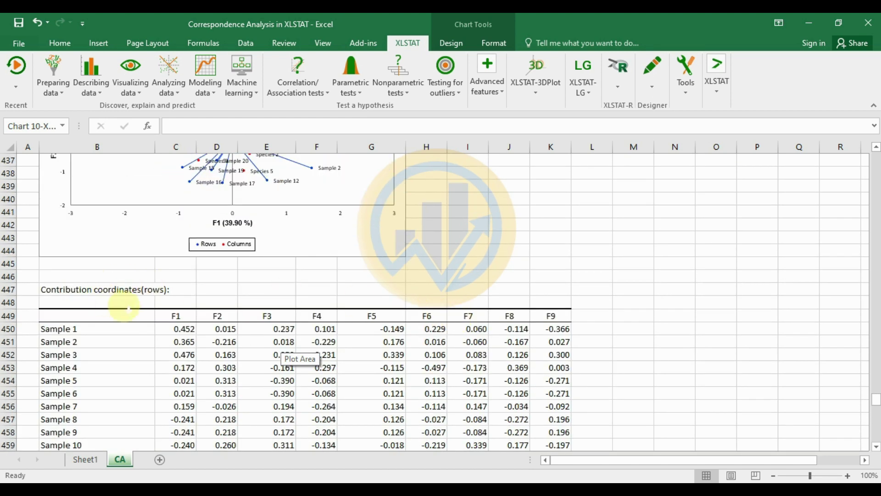
scroll(315, 282, "down", 1)
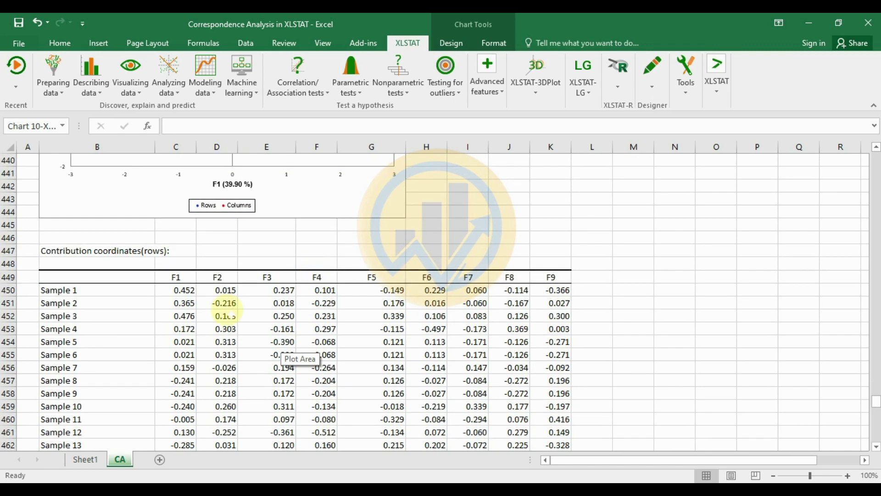
scroll(315, 289, "down", 1)
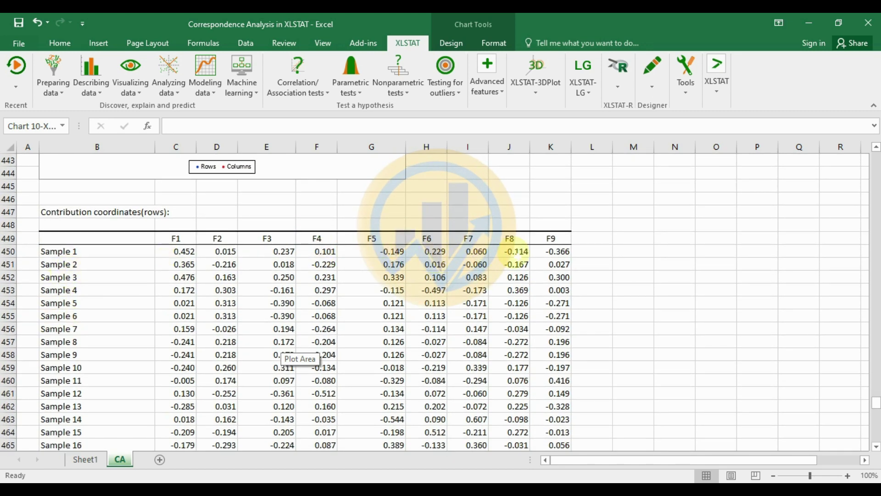
scroll(514, 254, "down", 1)
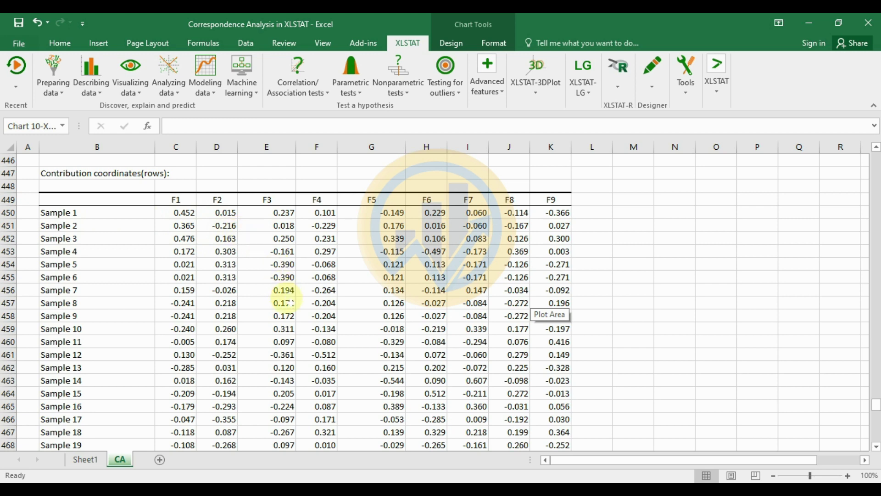
Scroll on to Contribution coordinates(columns) for Species 1–10, Species 10 at 0.553 on F1.
scroll(289, 302, "down", 2)
scroll(289, 302, "down", 1)
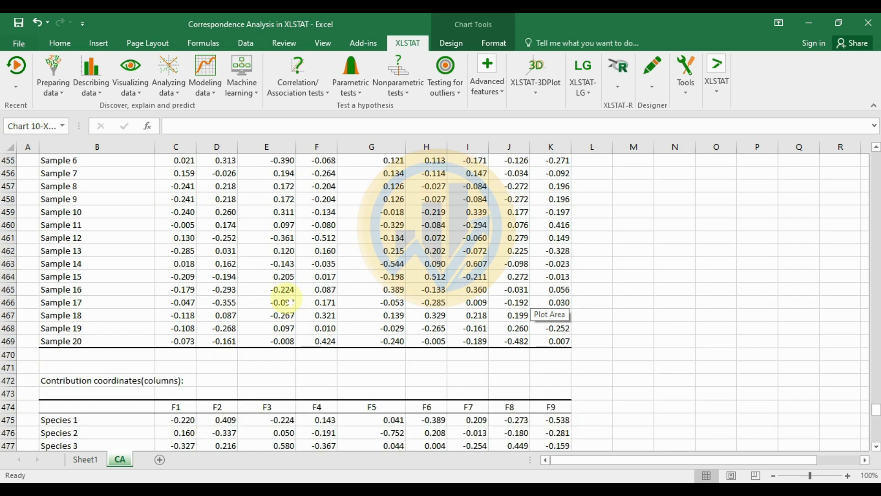
scroll(287, 299, "down", 2)
scroll(286, 299, "down", 1)
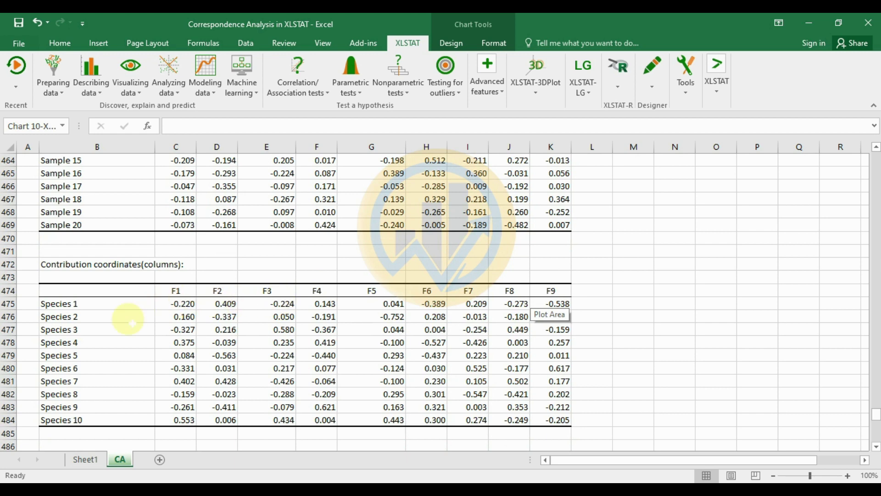
scroll(188, 341, "down", 1)
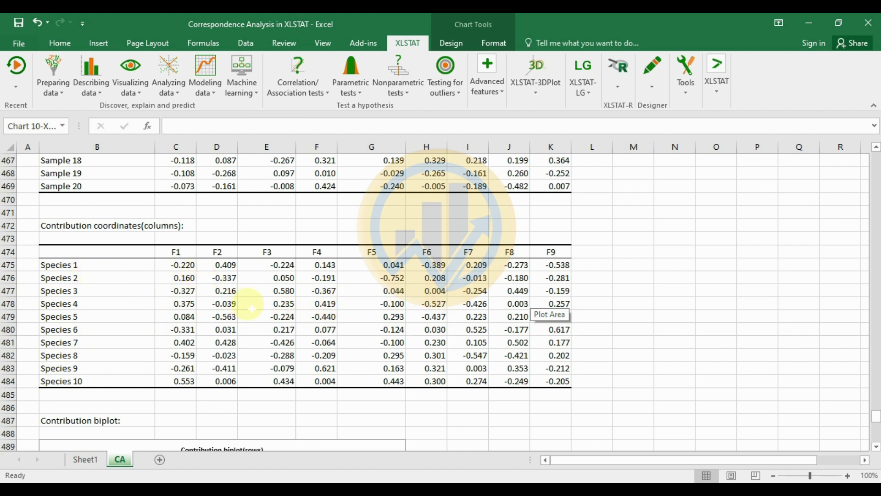
Scroll down to the Contribution biplot section and inspect the rows biplot.
scroll(250, 308, "down", 2)
scroll(252, 308, "down", 1)
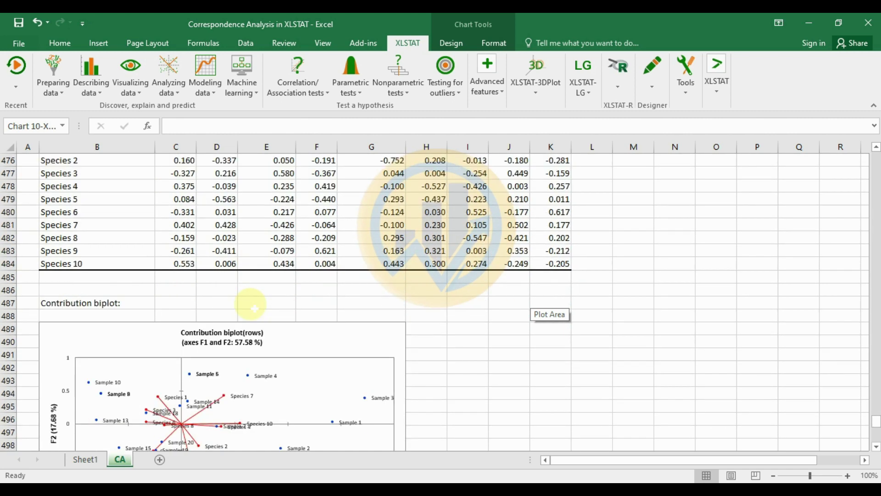
scroll(251, 308, "down", 1)
scroll(252, 306, "down", 2)
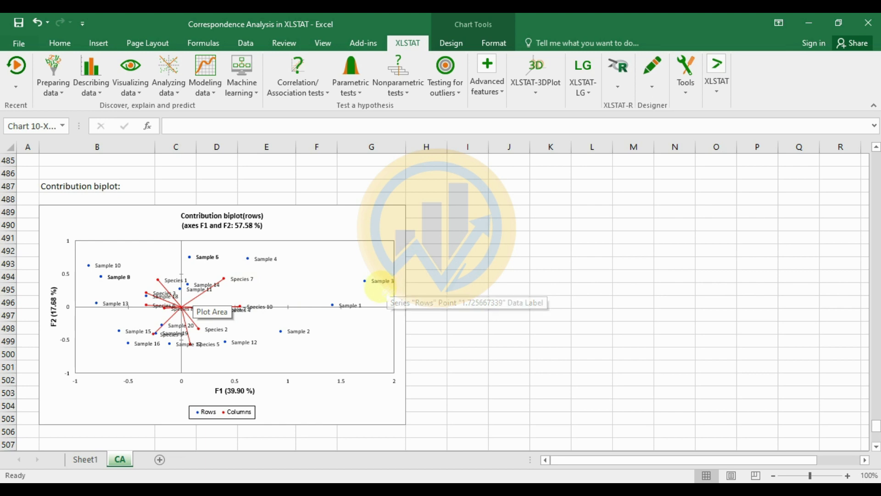
scroll(351, 340, "down", 2)
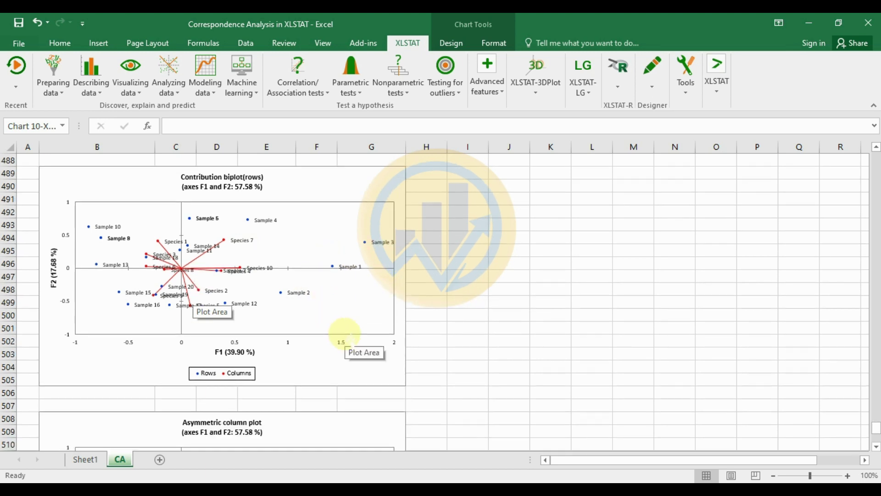
scroll(351, 339, "down", 3)
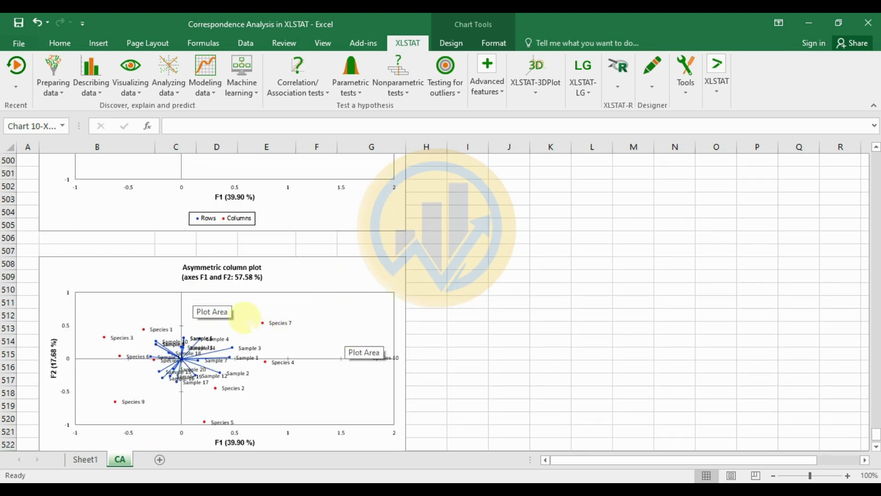
scroll(198, 292, "down", 2)
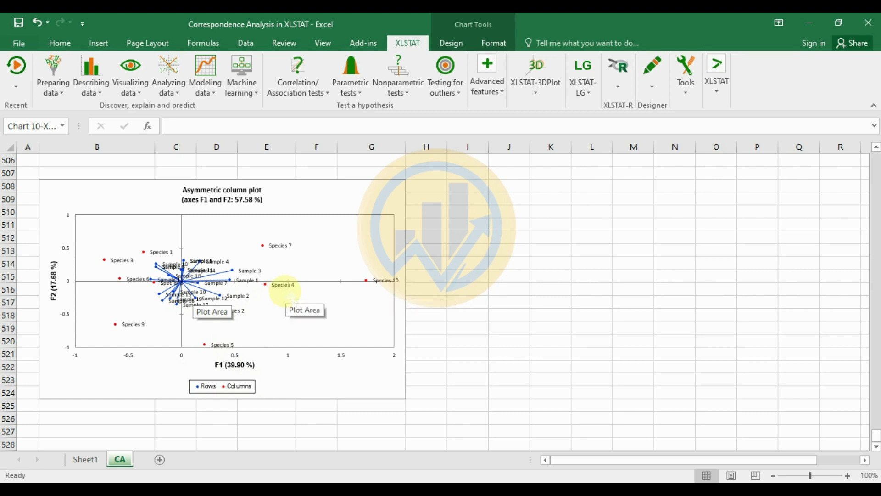
Bring the next Asymmetric column plot fully into view, Species 10 near F1 = 1.75.
scroll(286, 292, "down", 2)
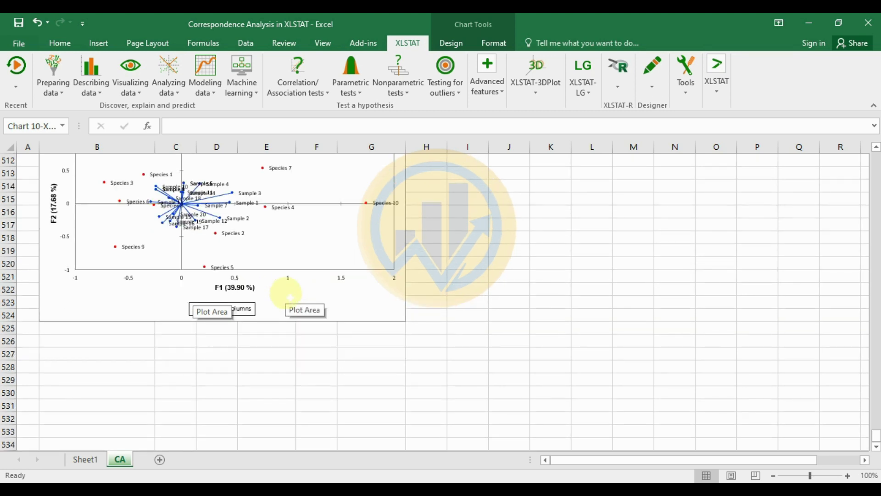
scroll(286, 293, "down", 2)
scroll(286, 294, "up", 2)
scroll(288, 296, "up", 1)
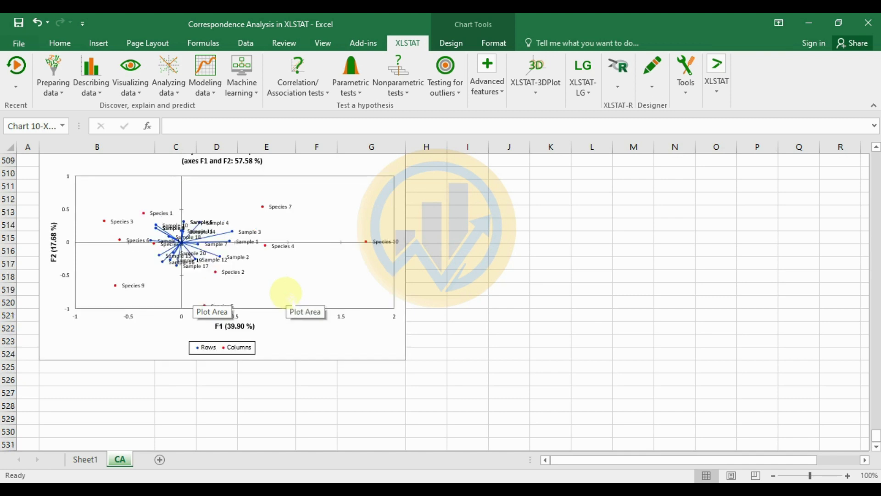